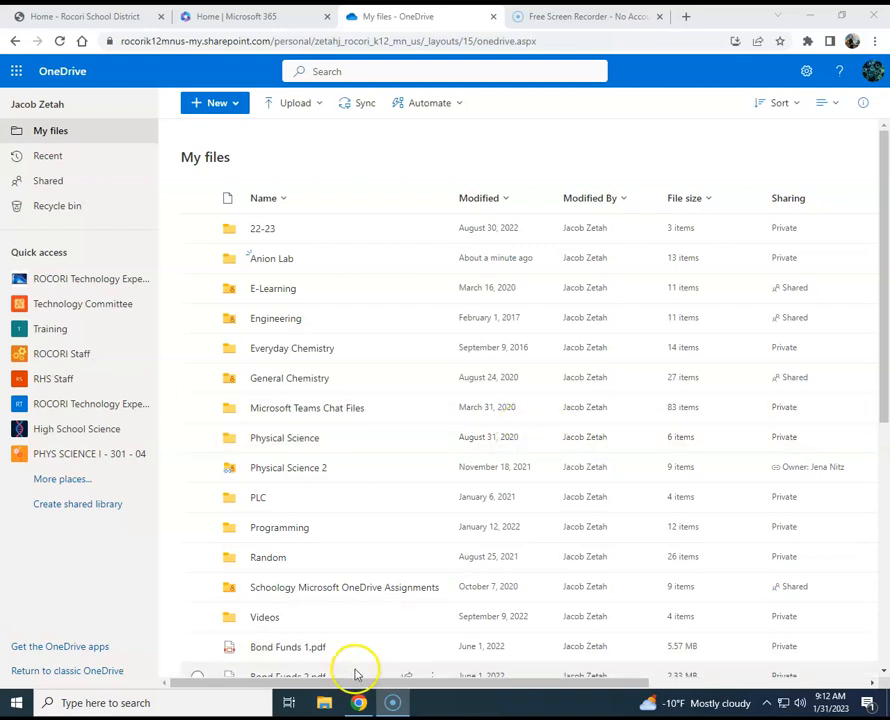
- Open File Explorer and maximize its window
{"action": "left_click", "coordinate": [328, 706]}
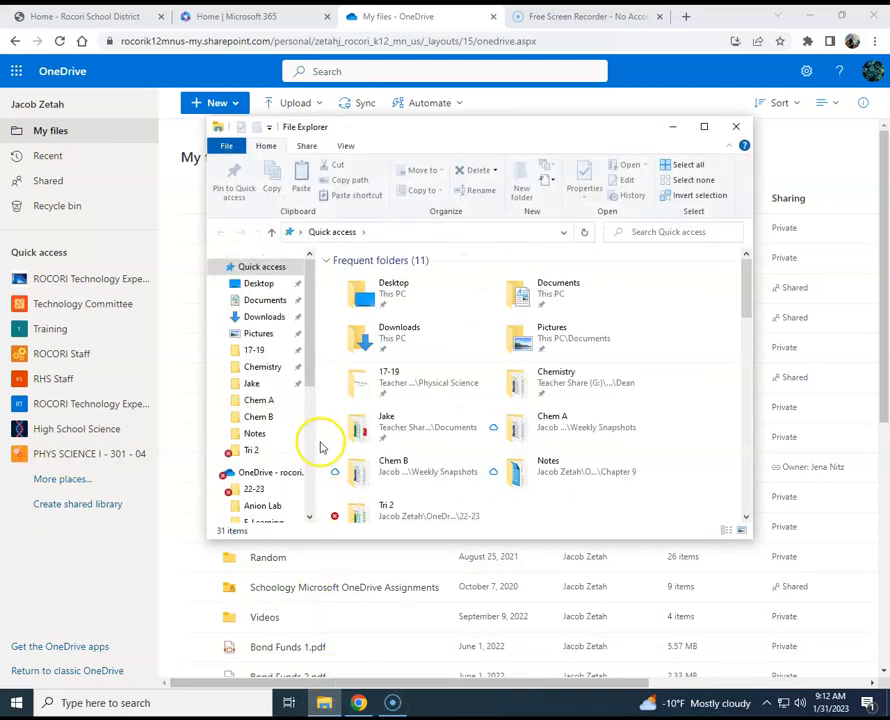
{"action": "scroll", "coordinate": [256, 345], "scroll_direction": "down", "scroll_amount": 2}
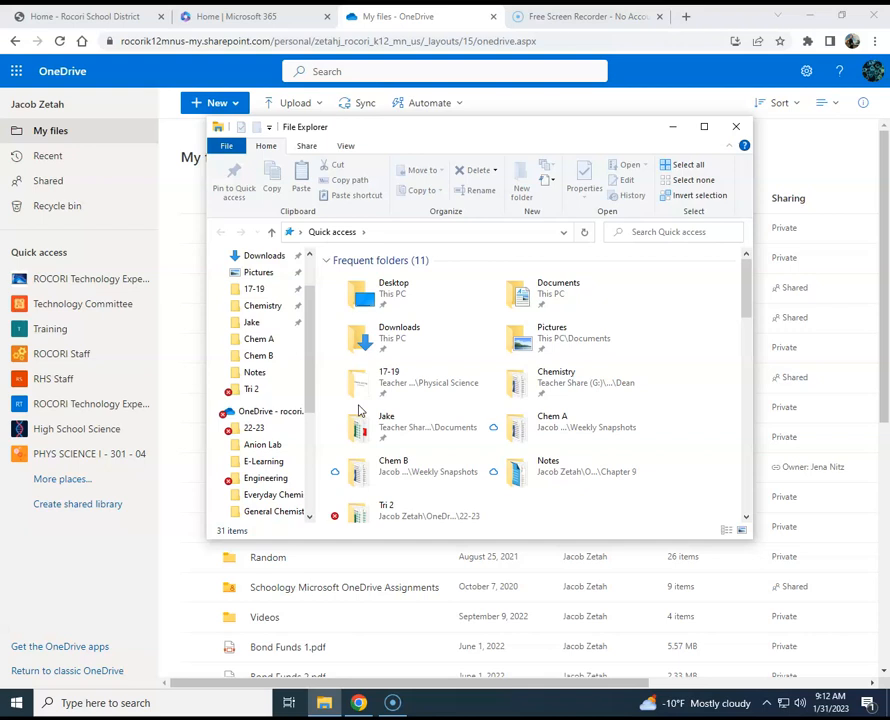
{"action": "left_click", "coordinate": [686, 63]}
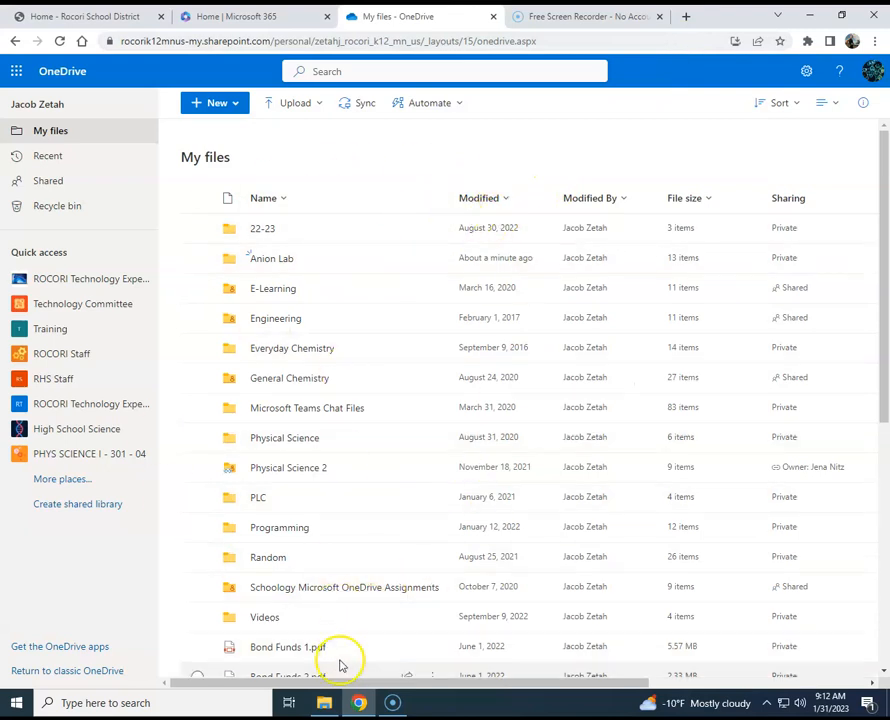
{"action": "left_click", "coordinate": [328, 702]}
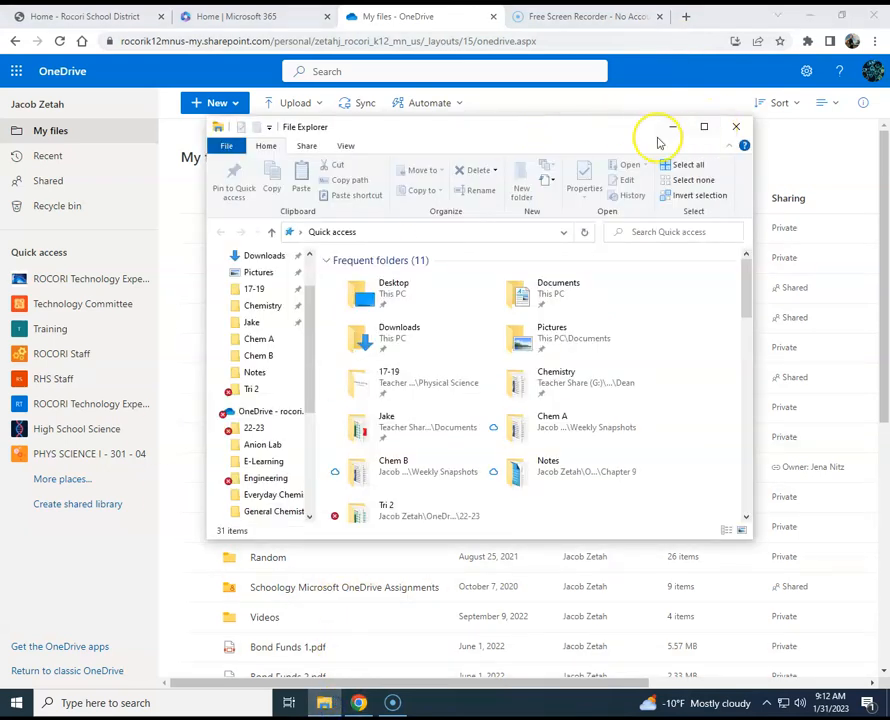
{"action": "left_click", "coordinate": [704, 126]}
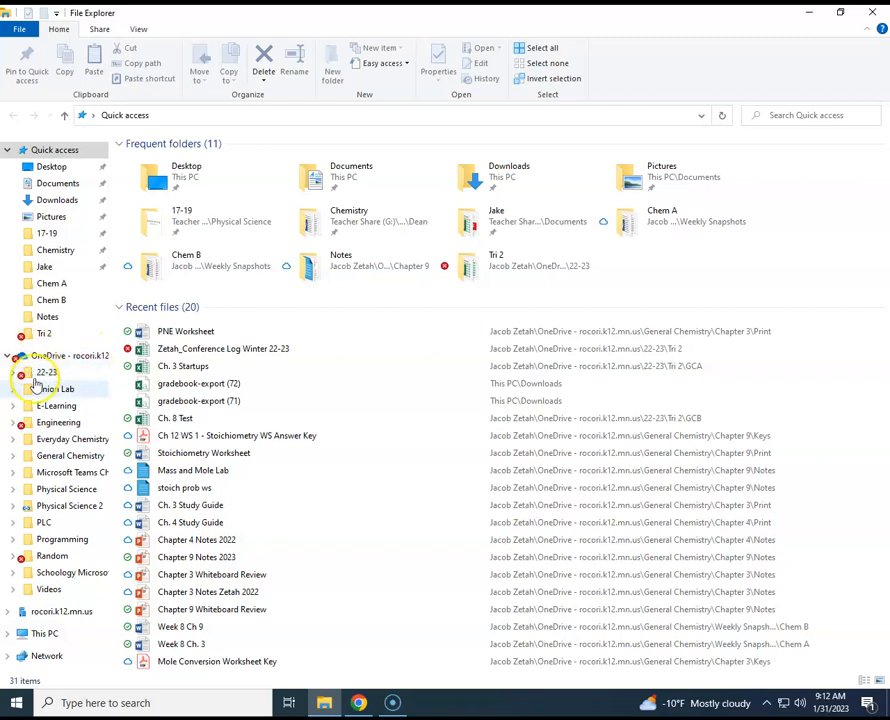
- Open a second File Explorer window and arrange both side by side, one showing the OneDrive folder and the other the Chemistry folder
{"action": "right_click", "coordinate": [323, 705]}
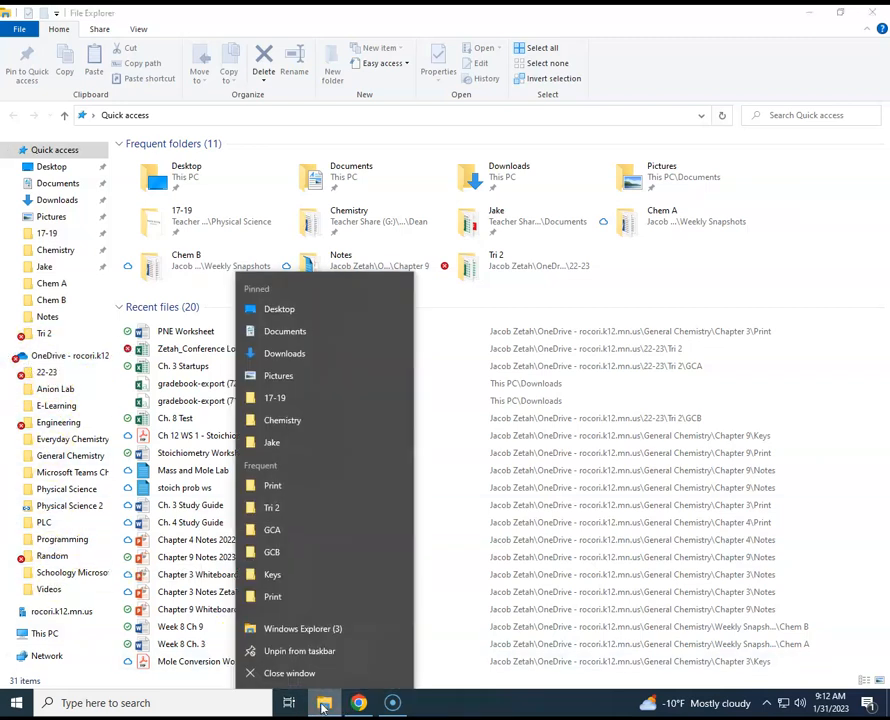
{"action": "left_click", "coordinate": [316, 629]}
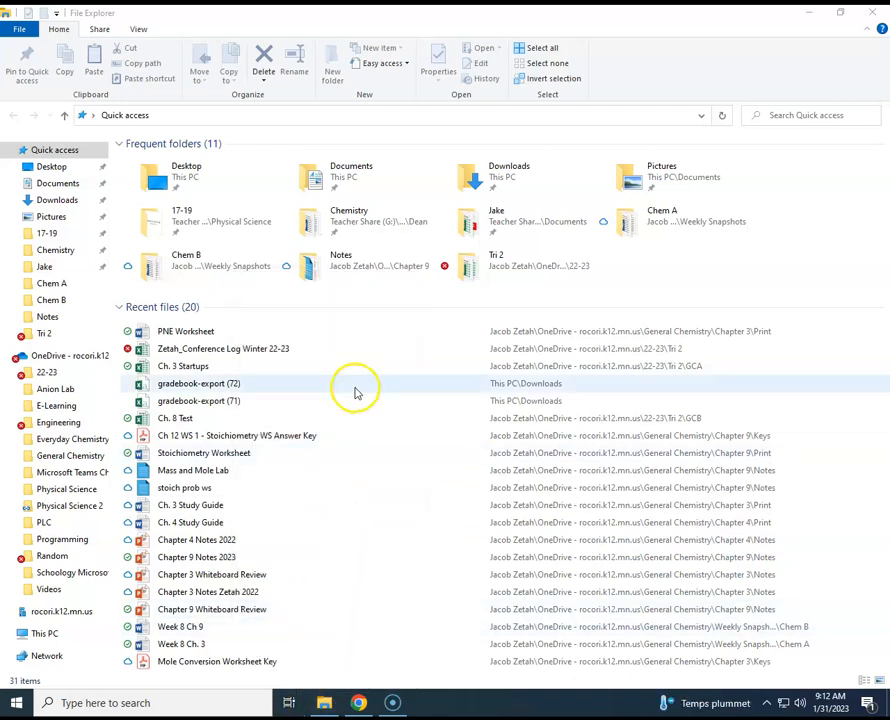
{"action": "left_click_drag", "start_coordinate": [432, 157], "coordinate": [888, 284]}
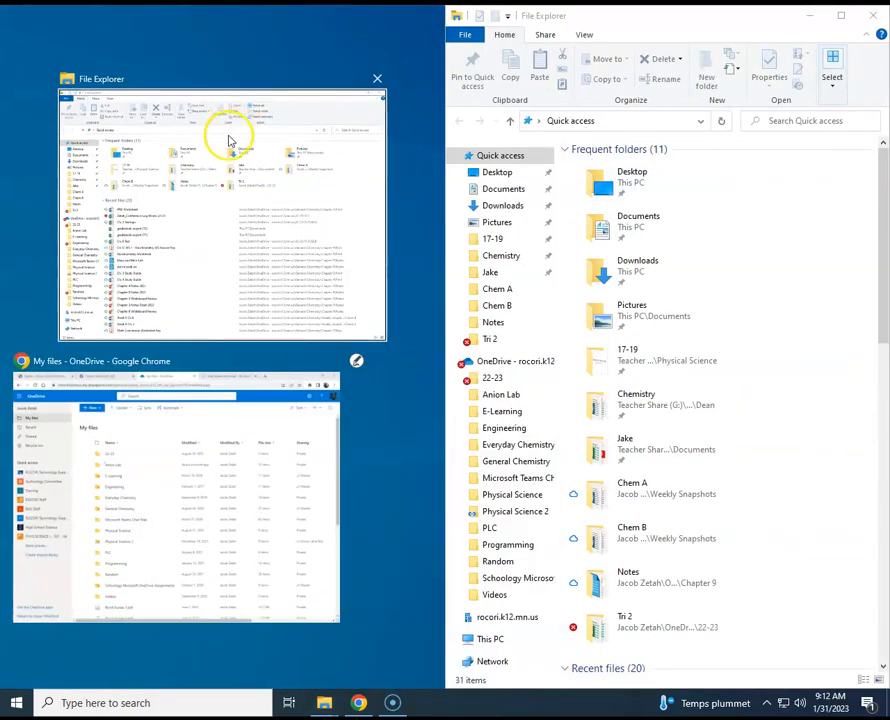
{"action": "left_click", "coordinate": [228, 140]}
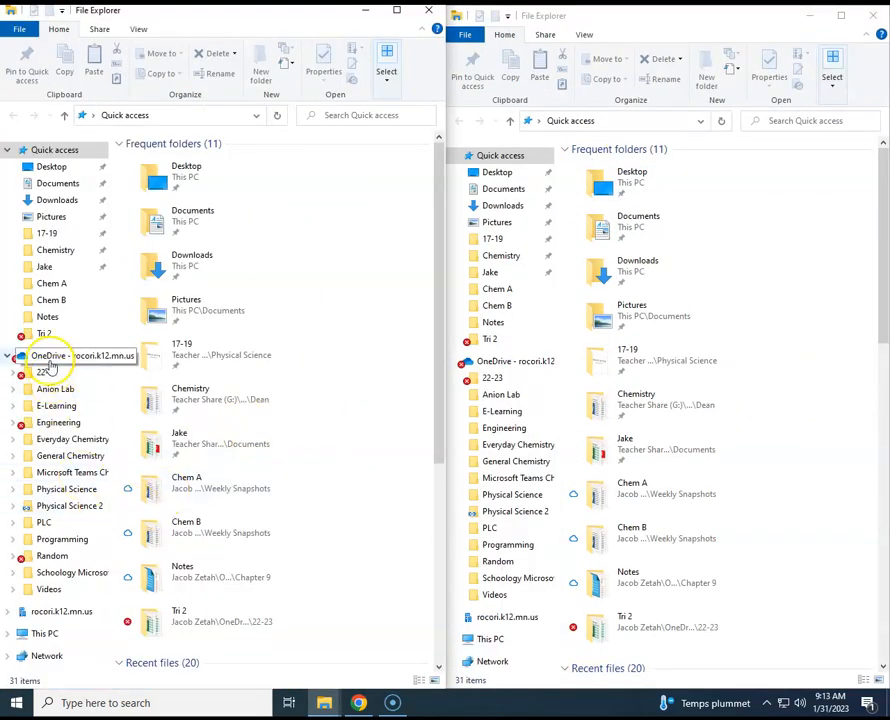
{"action": "left_click", "coordinate": [47, 360]}
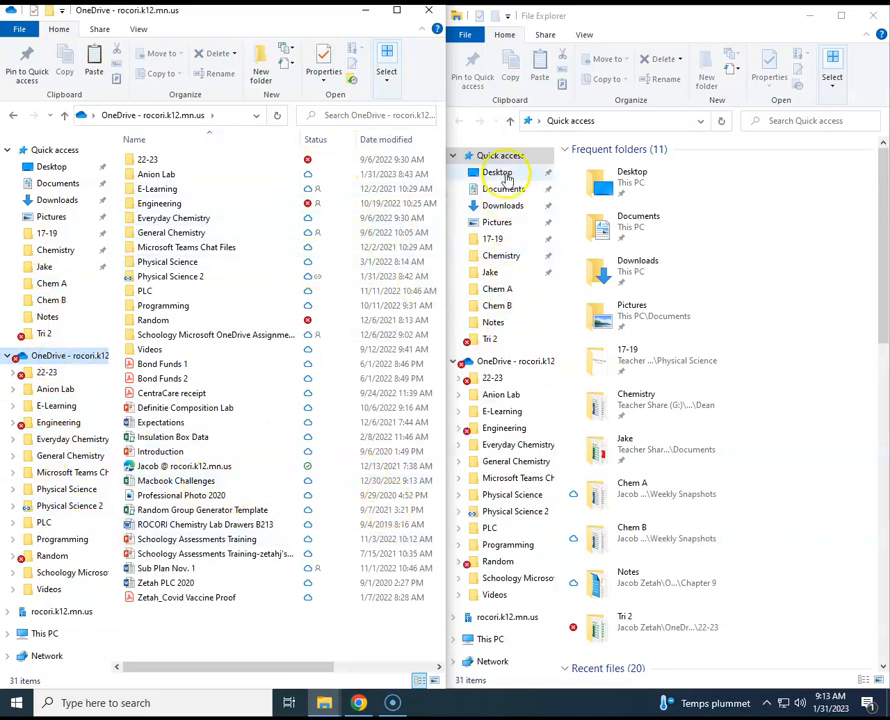
{"action": "left_click", "coordinate": [497, 258]}
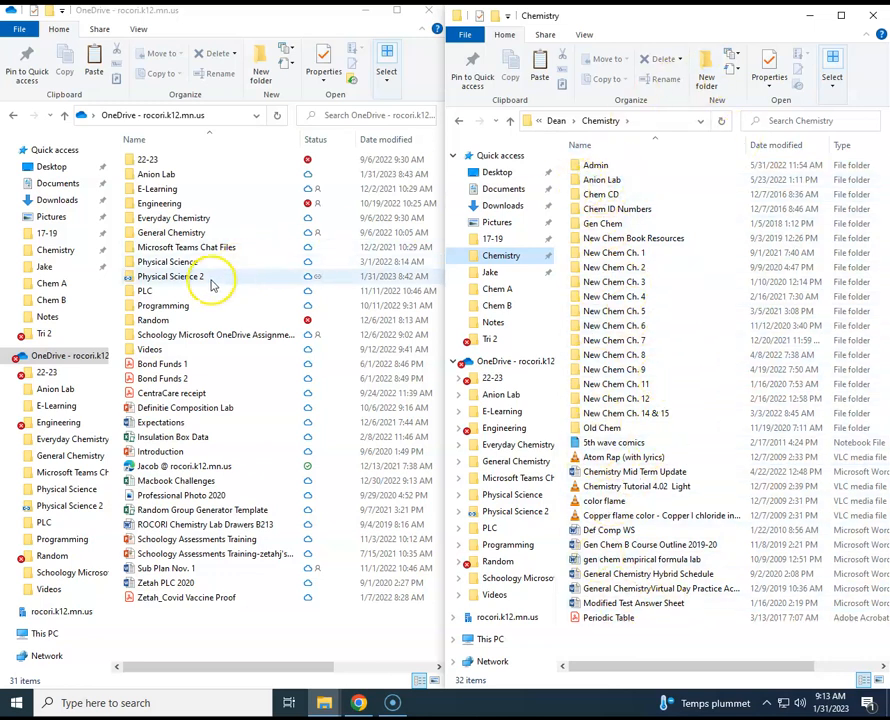
- Copy the Admin folder from Chemistry into the OneDrive root folder
{"action": "left_click", "coordinate": [601, 166]}
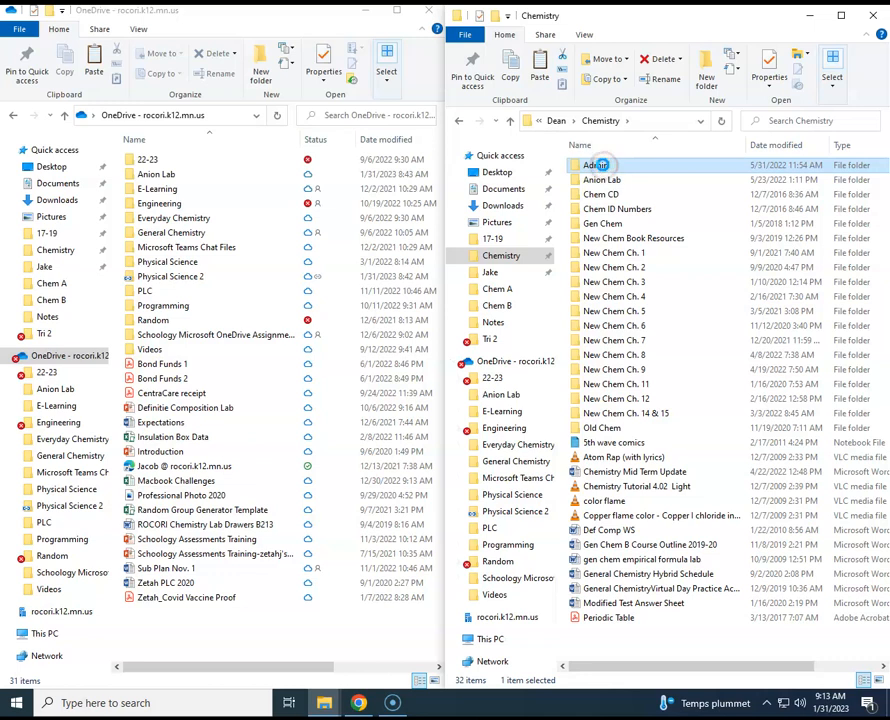
{"action": "right_click", "coordinate": [601, 166]}
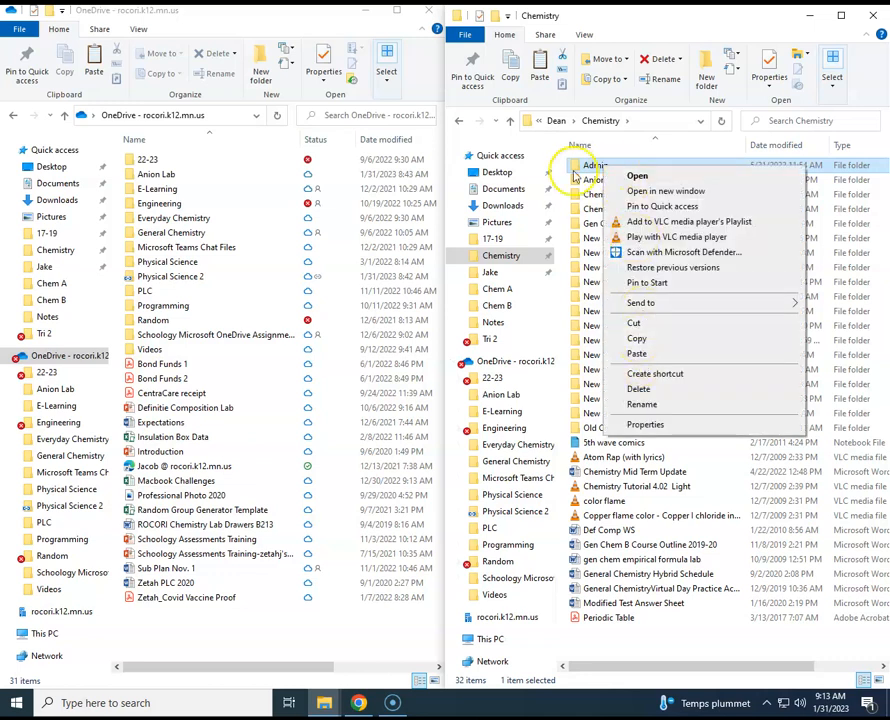
{"action": "left_click", "coordinate": [563, 157]}
{"action": "left_click_drag", "start_coordinate": [613, 168], "coordinate": [240, 167]}
{"action": "left_click_drag", "start_coordinate": [600, 167], "coordinate": [185, 146]}
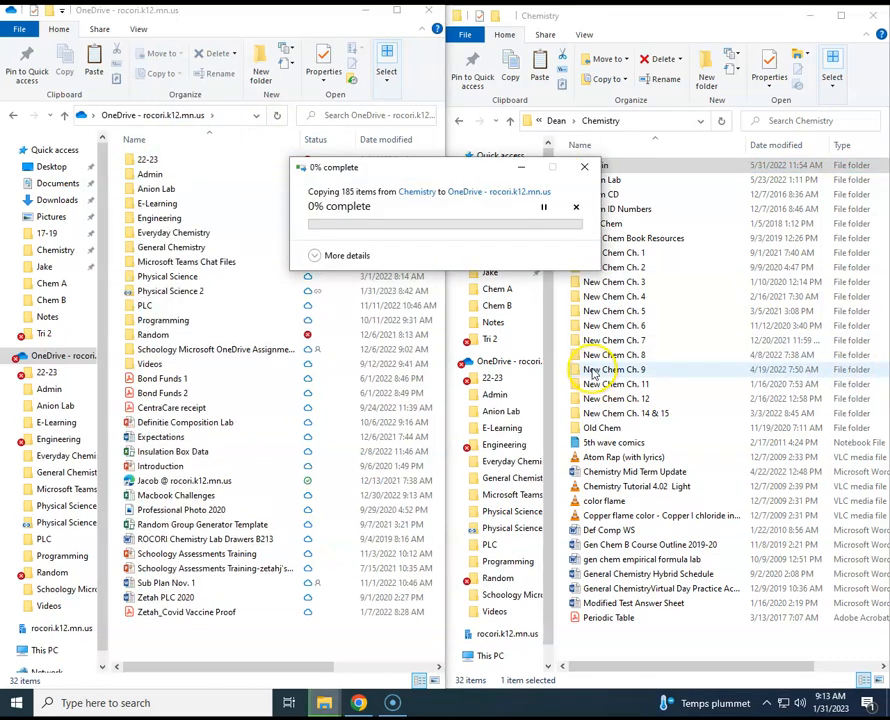
- Copy the Anion Lab folder from Chemistry into the OneDrive root folder, skipping files with the same names
{"action": "left_click", "coordinate": [577, 209]}
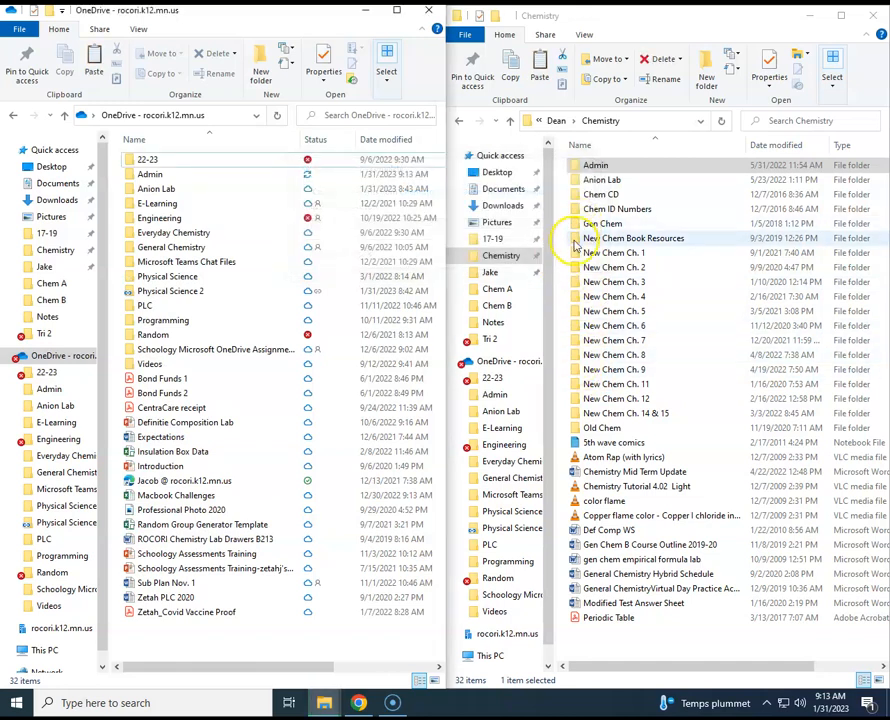
{"action": "left_click", "coordinate": [603, 181]}
{"action": "left_click_drag", "start_coordinate": [603, 181], "coordinate": [219, 147]}
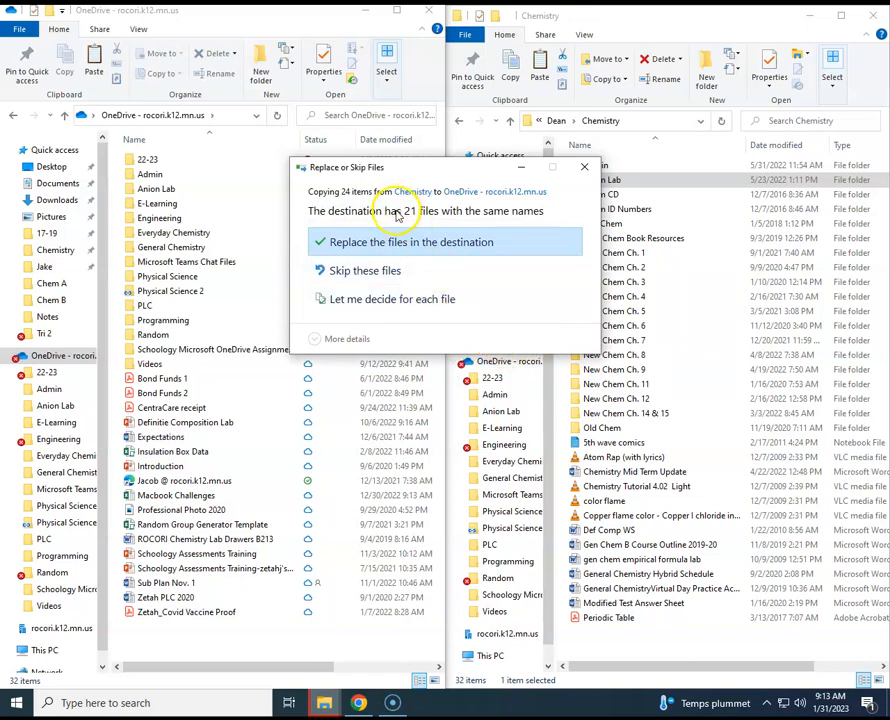
{"action": "left_click", "coordinate": [395, 274]}
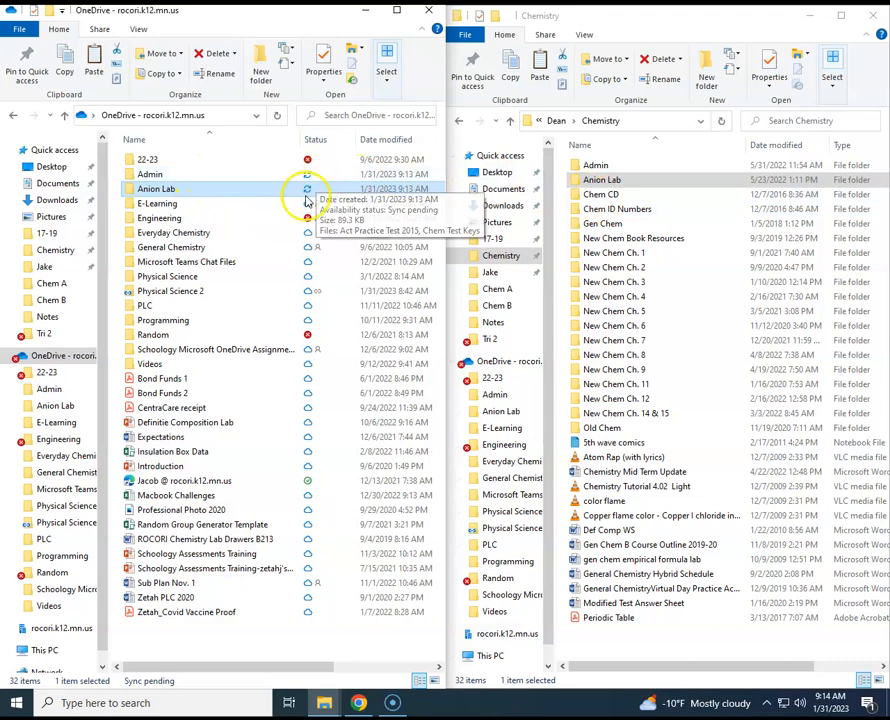
- Delete the Admin and Anion Lab folders from the OneDrive folder in File Explorer
{"action": "left_click", "coordinate": [157, 175]}
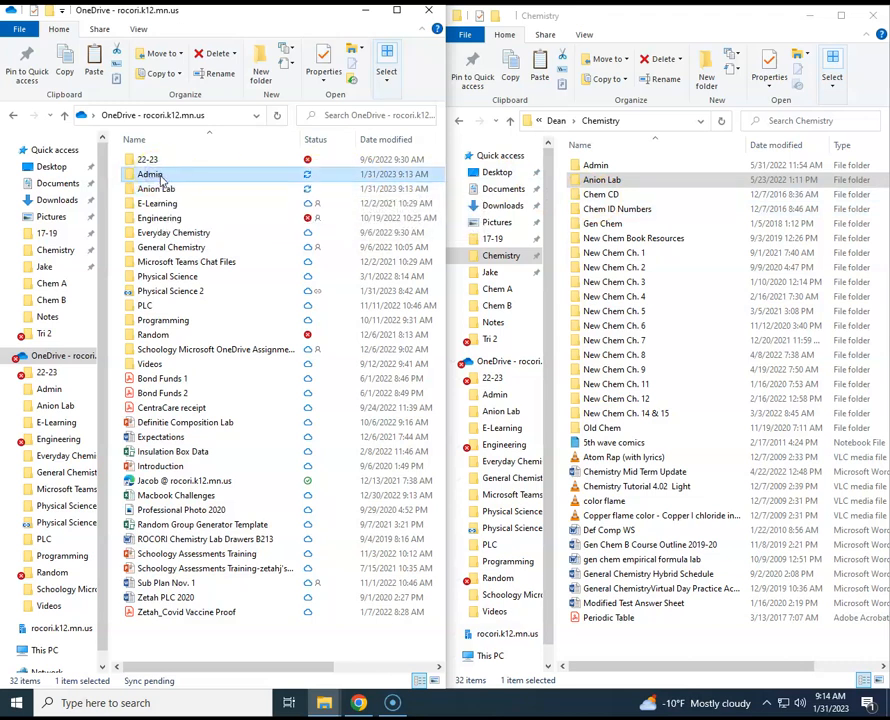
{"action": "key", "text": "Delete"}
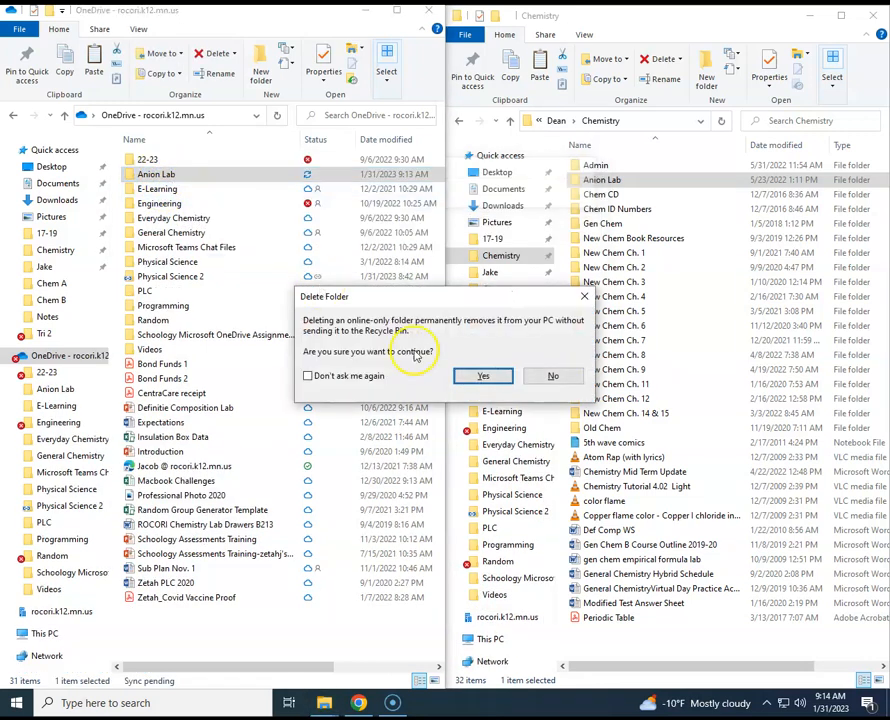
{"action": "left_click", "coordinate": [484, 377]}
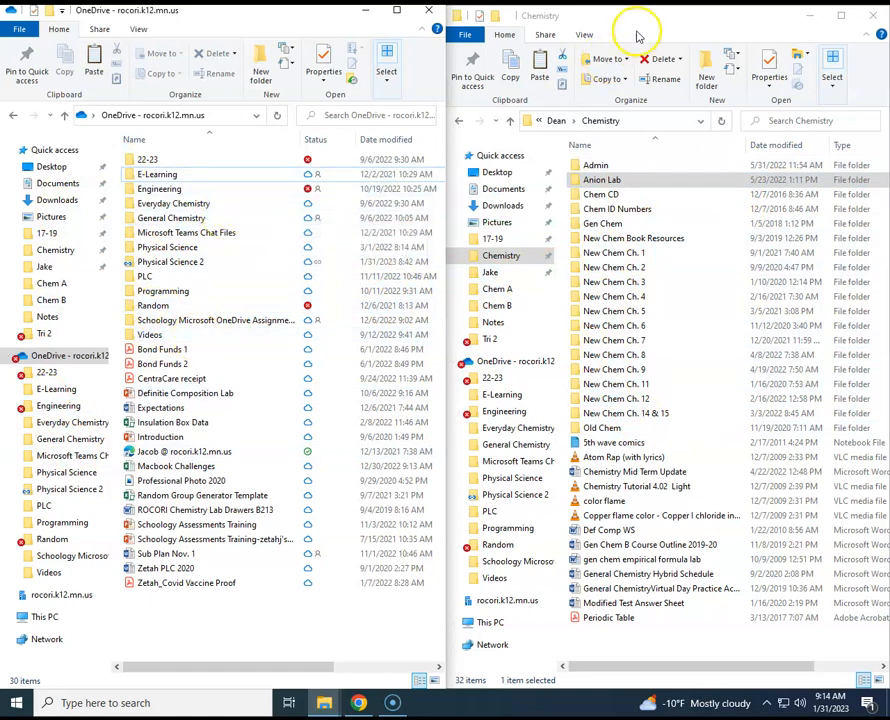
- Switch to OneDrive in Chrome and upload the Anion Lab folder from Chemistry to My files, keeping both copies
{"action": "left_click", "coordinate": [357, 702]}
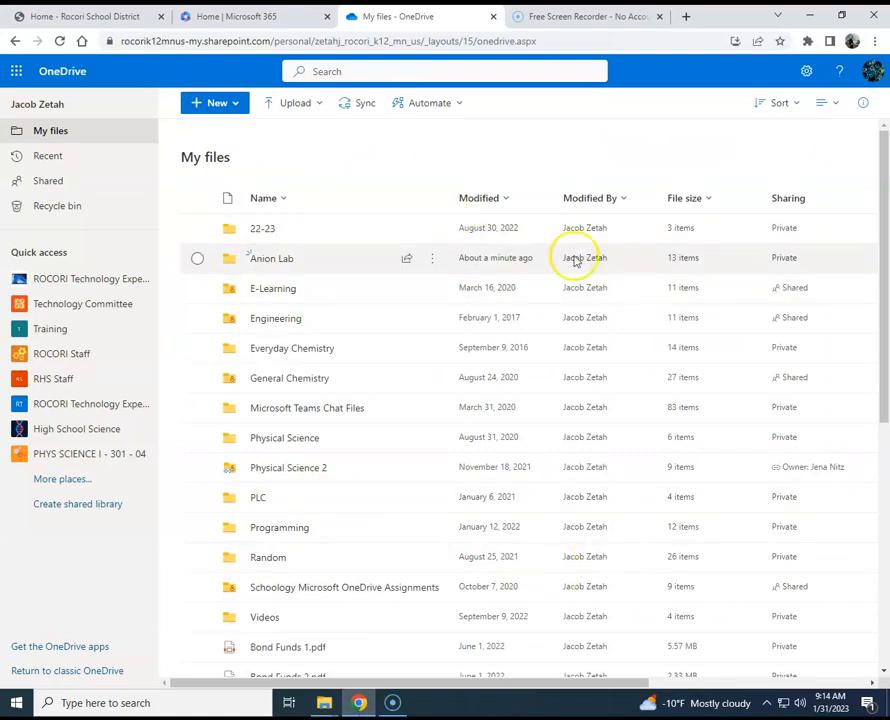
{"action": "left_click", "coordinate": [319, 104]}
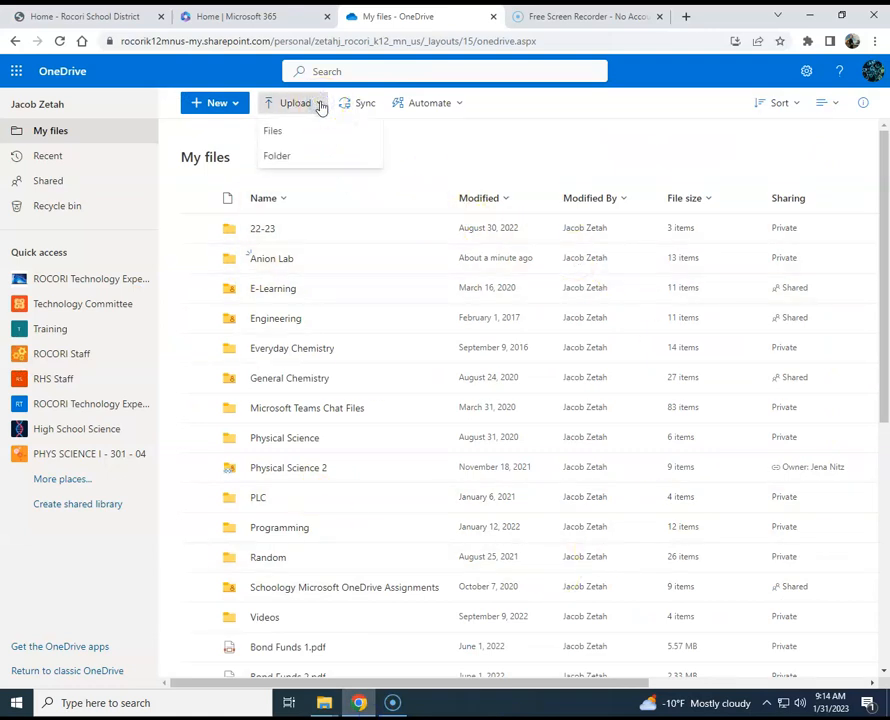
{"action": "left_click", "coordinate": [313, 137]}
{"action": "left_click", "coordinate": [299, 162]}
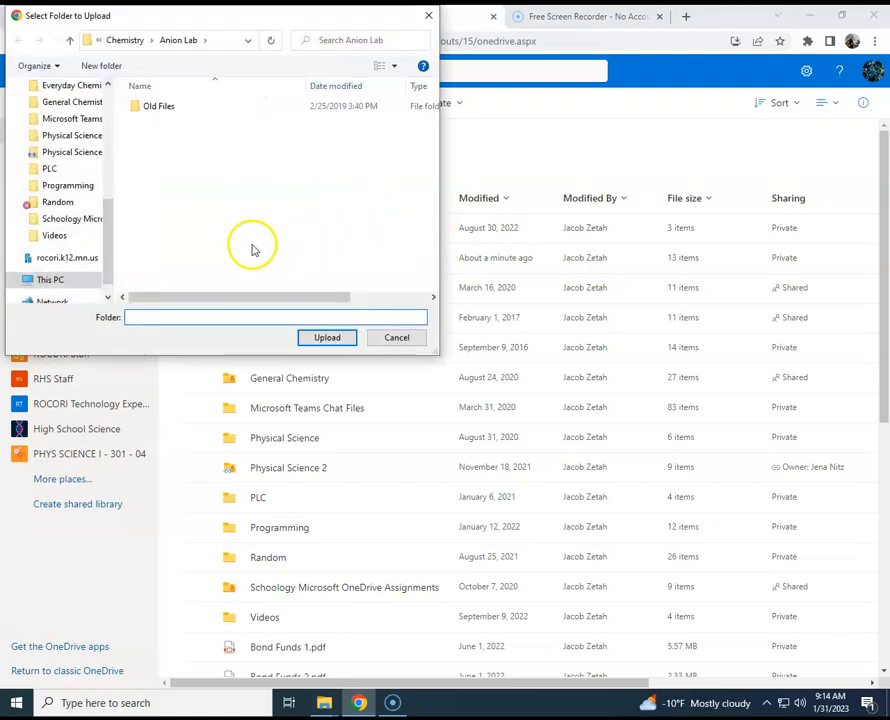
{"action": "left_click_drag", "start_coordinate": [105, 240], "coordinate": [105, 123]}
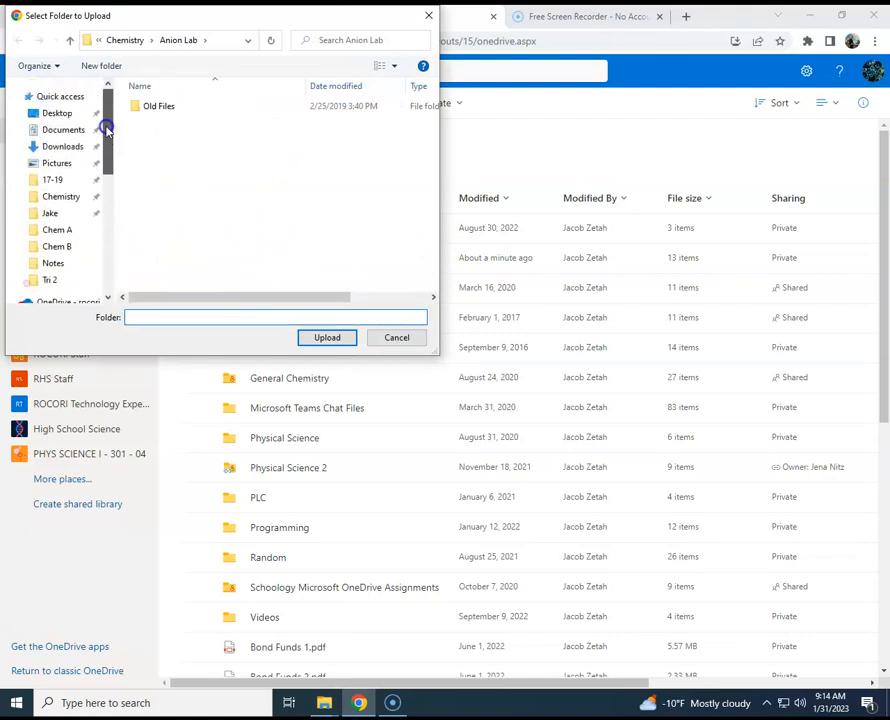
{"action": "left_click", "coordinate": [58, 199]}
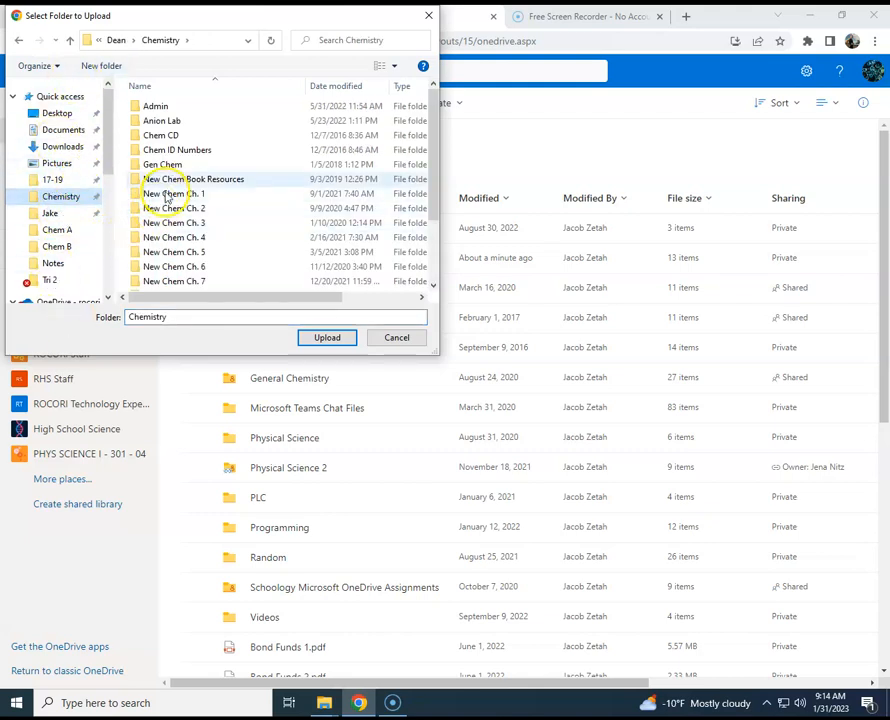
{"action": "left_click", "coordinate": [170, 121]}
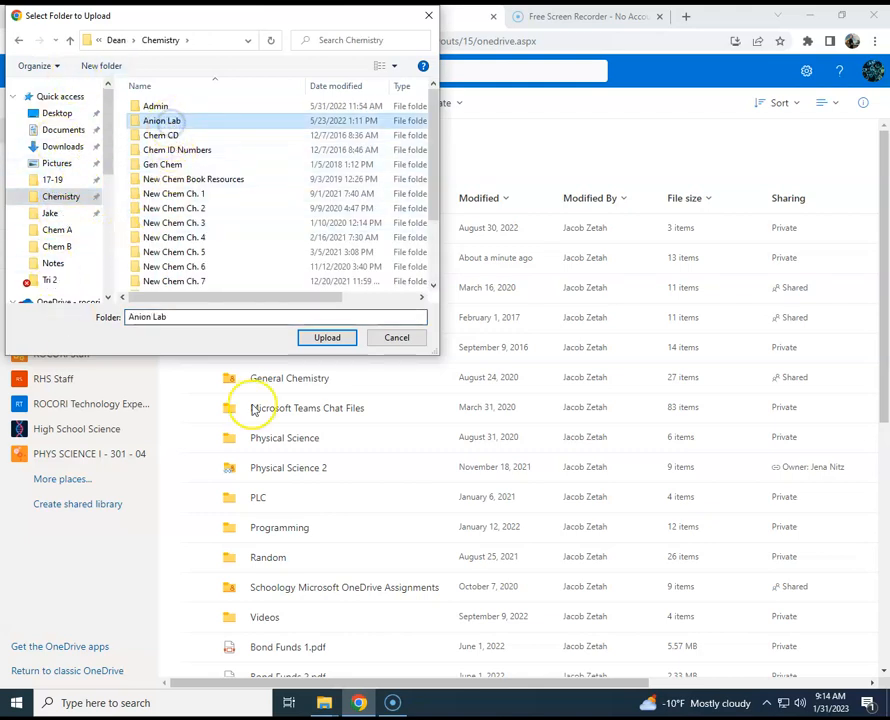
{"action": "left_click", "coordinate": [326, 339]}
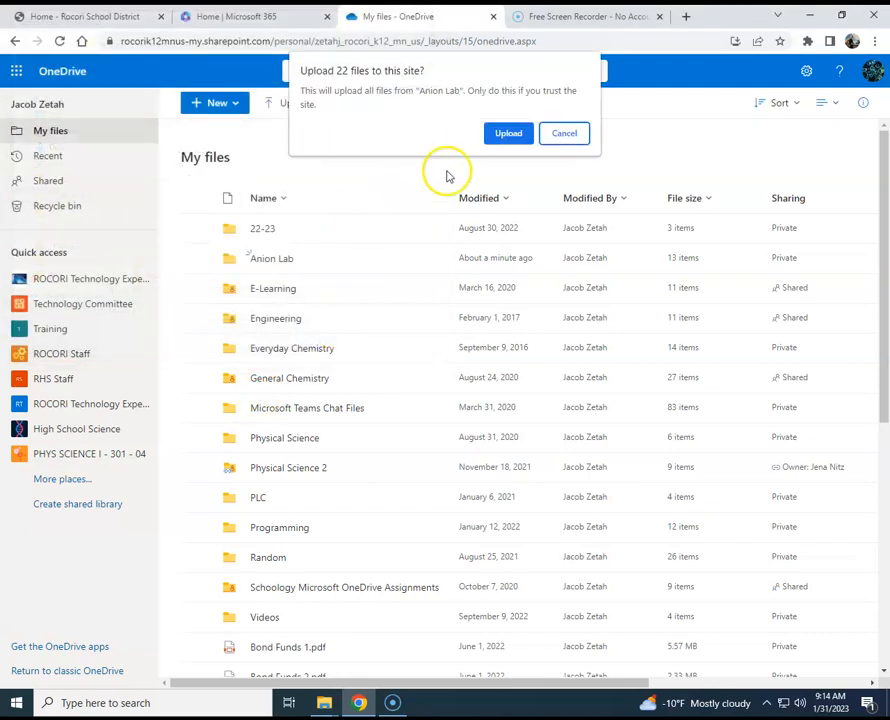
{"action": "left_click", "coordinate": [500, 130]}
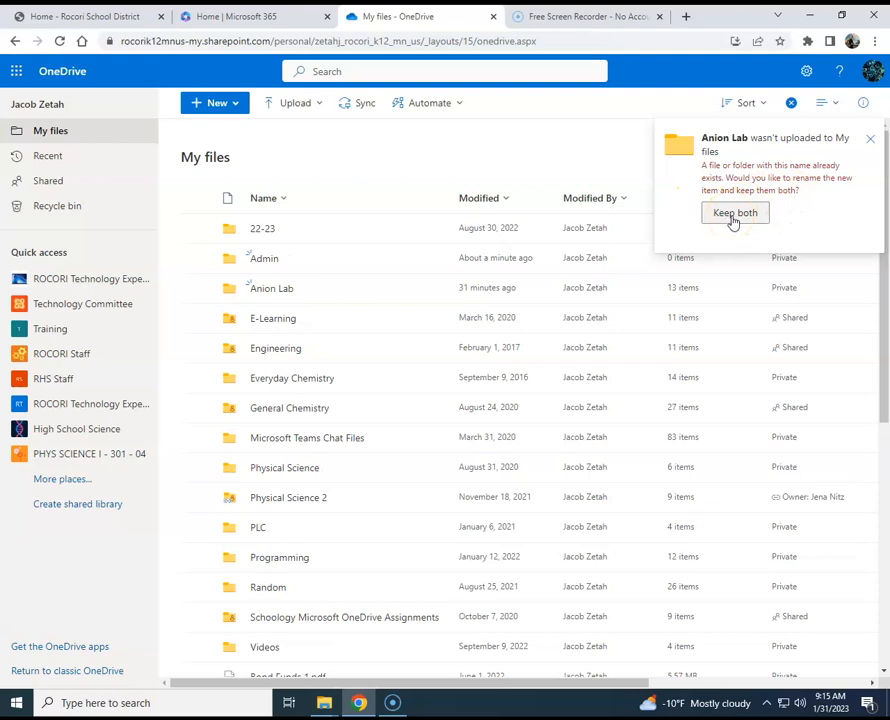
{"action": "left_click", "coordinate": [744, 216]}
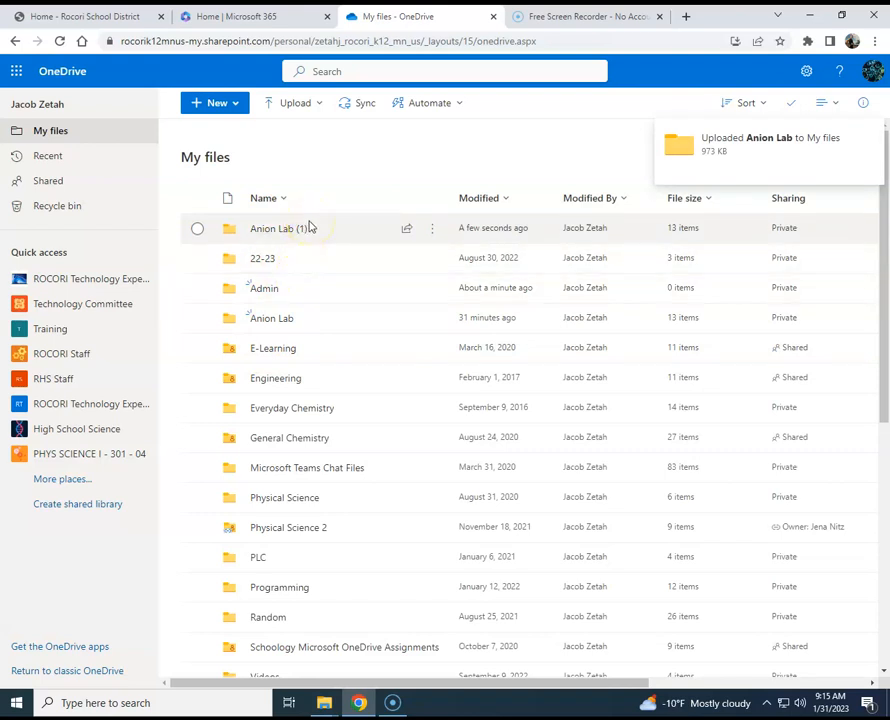
- Open the original Anion Lab folder in My files and examine its list of documents
{"action": "left_click", "coordinate": [268, 320]}
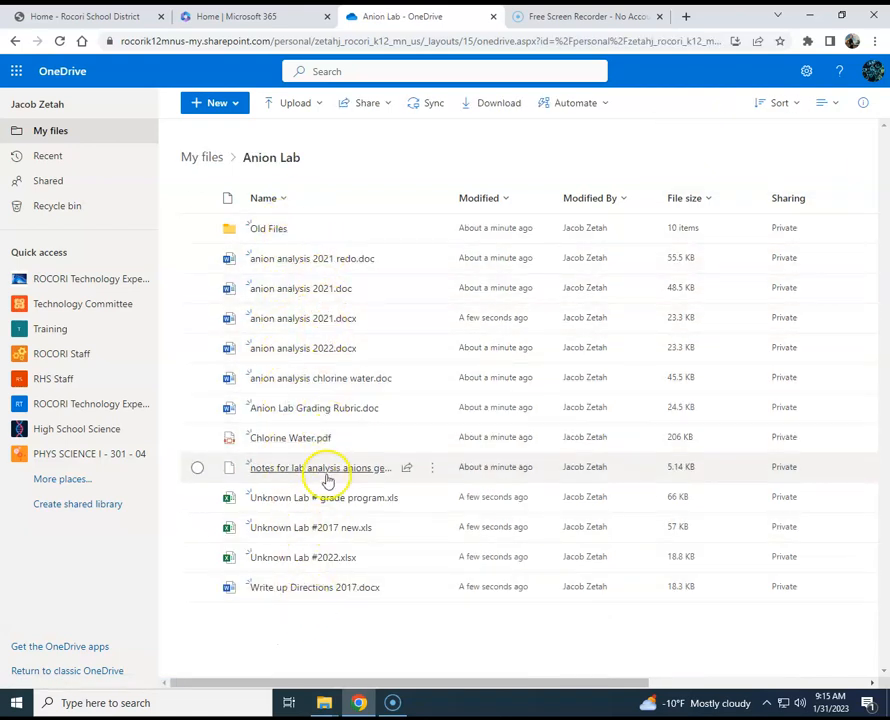
{"action": "mouse_move", "coordinate": [330, 592]}
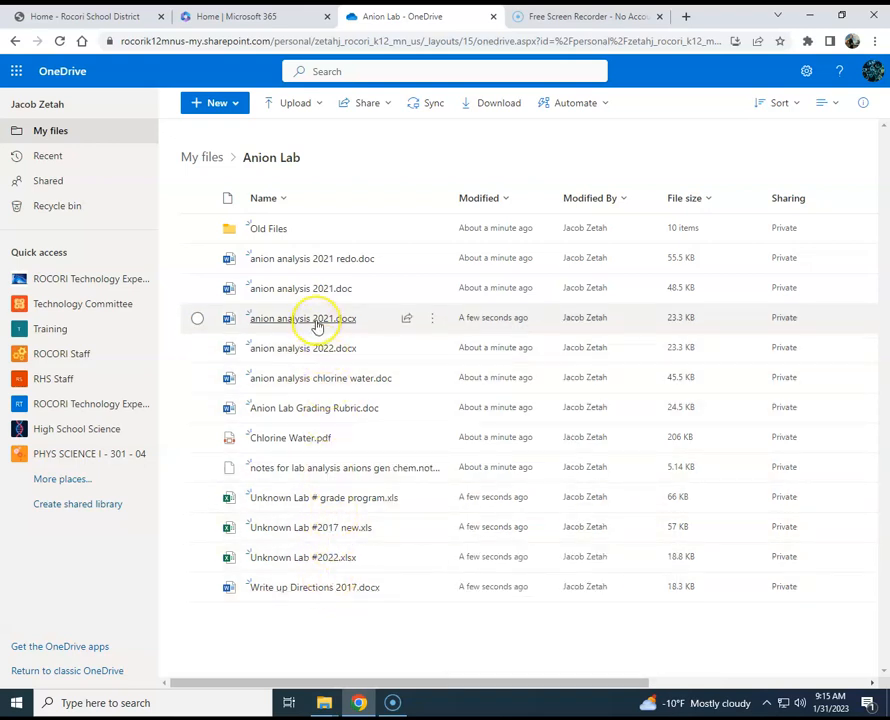
{"action": "mouse_move", "coordinate": [364, 260]}
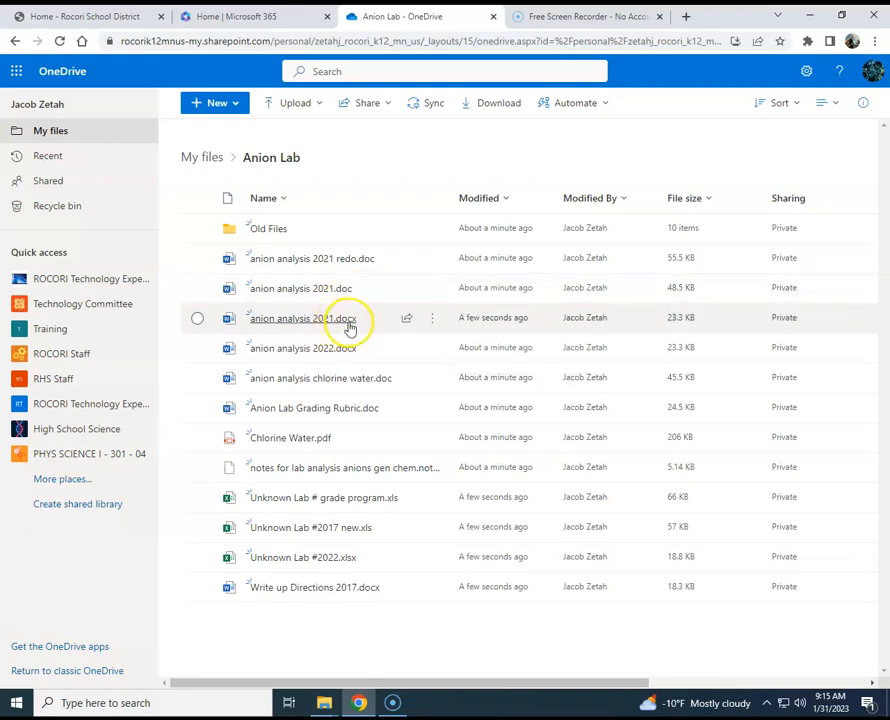
{"action": "mouse_move", "coordinate": [348, 324]}
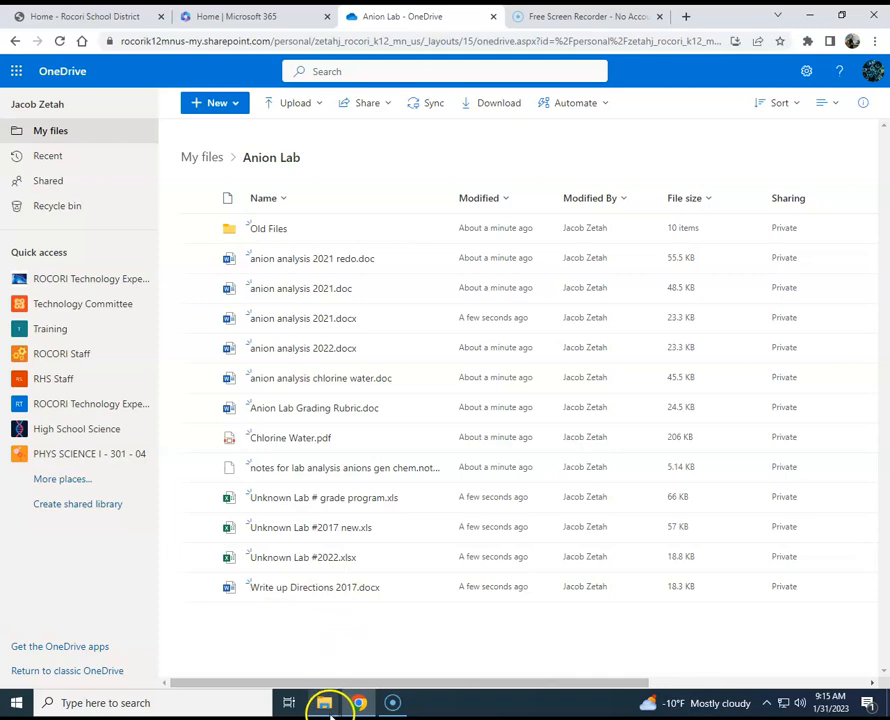
- Switch to the File Explorer window showing the Chemistry folder and maximize it
{"action": "mouse_move", "coordinate": [326, 702]}
{"action": "left_click", "coordinate": [368, 626]}
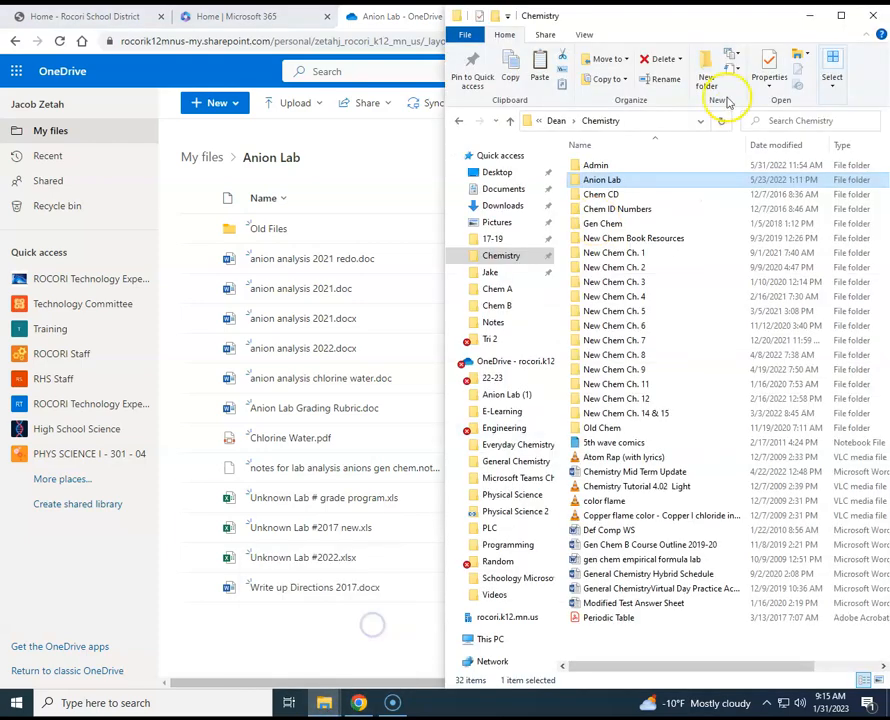
{"action": "left_click", "coordinate": [841, 15]}
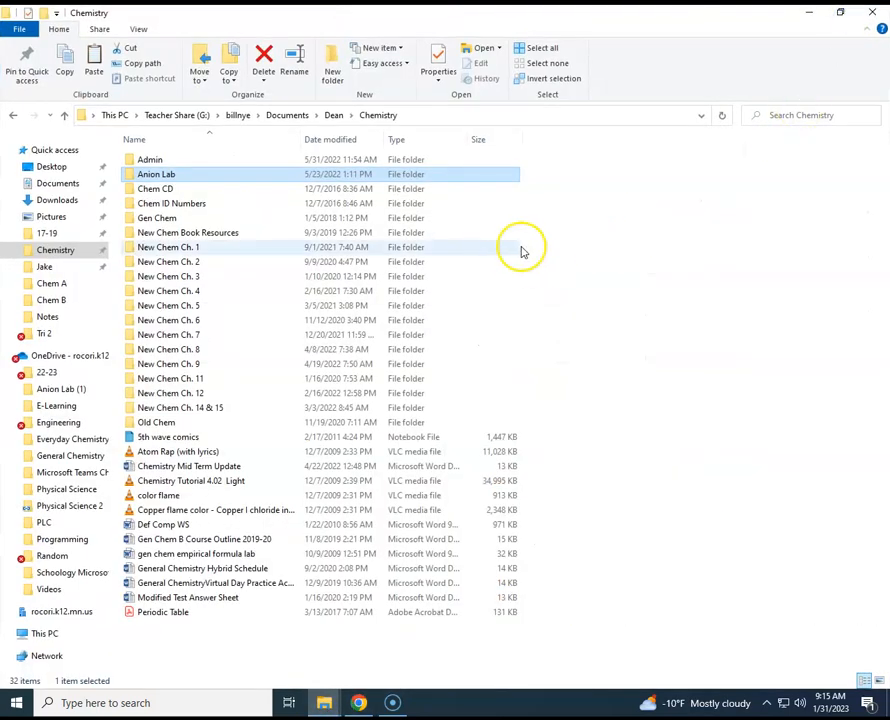
- Open the Anion Lab folder and widen the Type column to compare the formats of the anion analysis files
{"action": "double_click", "coordinate": [160, 175]}
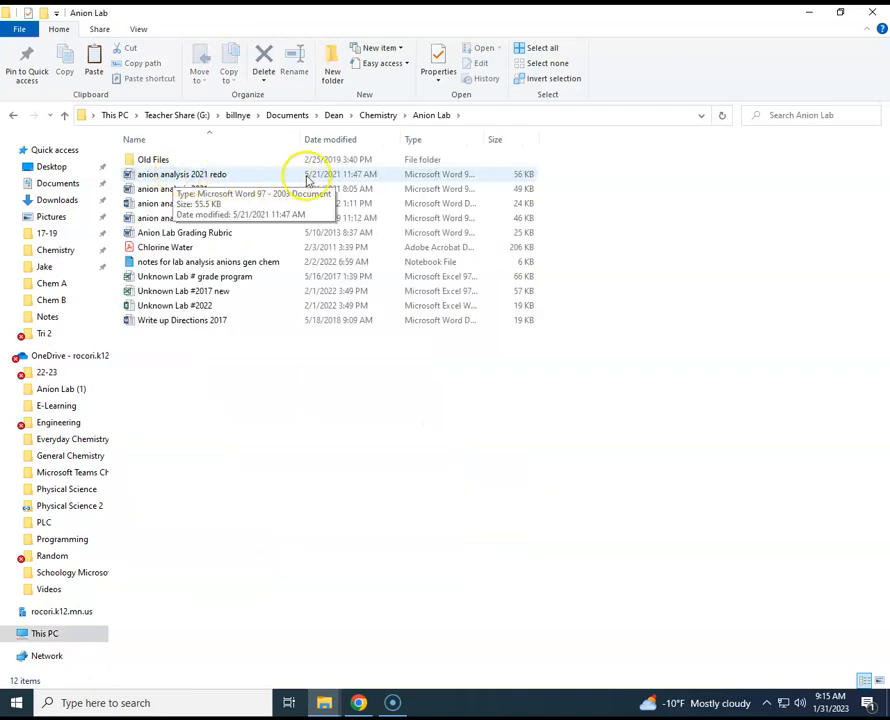
{"action": "left_click_drag", "start_coordinate": [483, 139], "coordinate": [634, 136]}
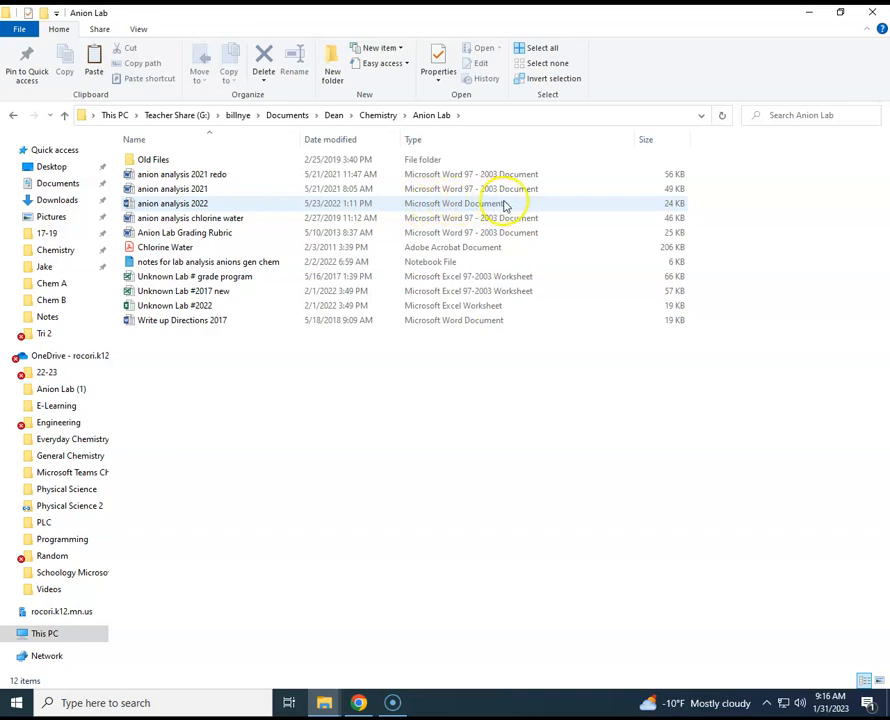
{"action": "left_click", "coordinate": [170, 206]}
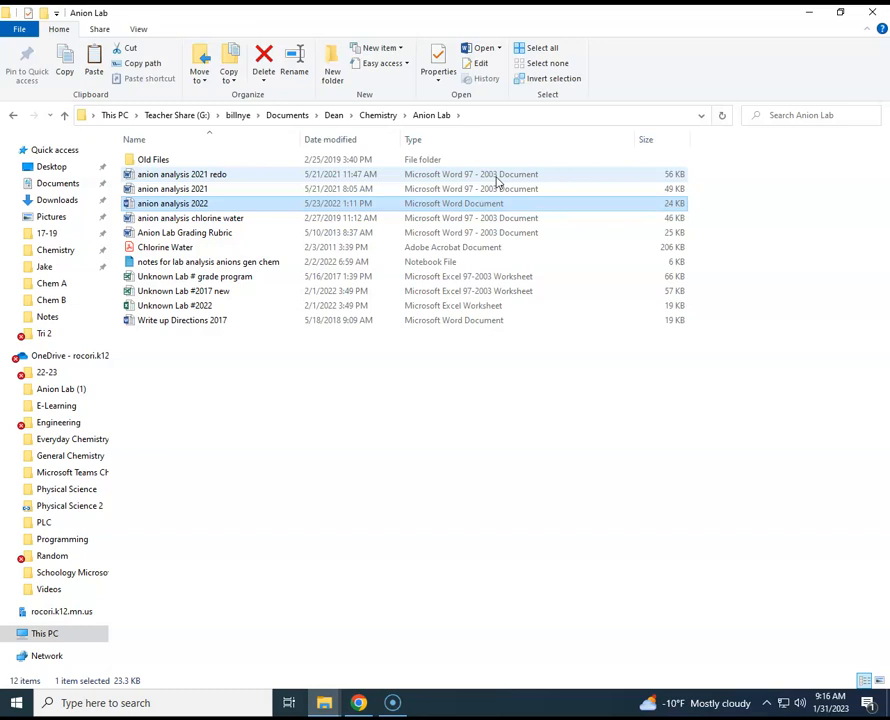
{"action": "left_click", "coordinate": [500, 176]}
{"action": "left_click", "coordinate": [500, 190]}
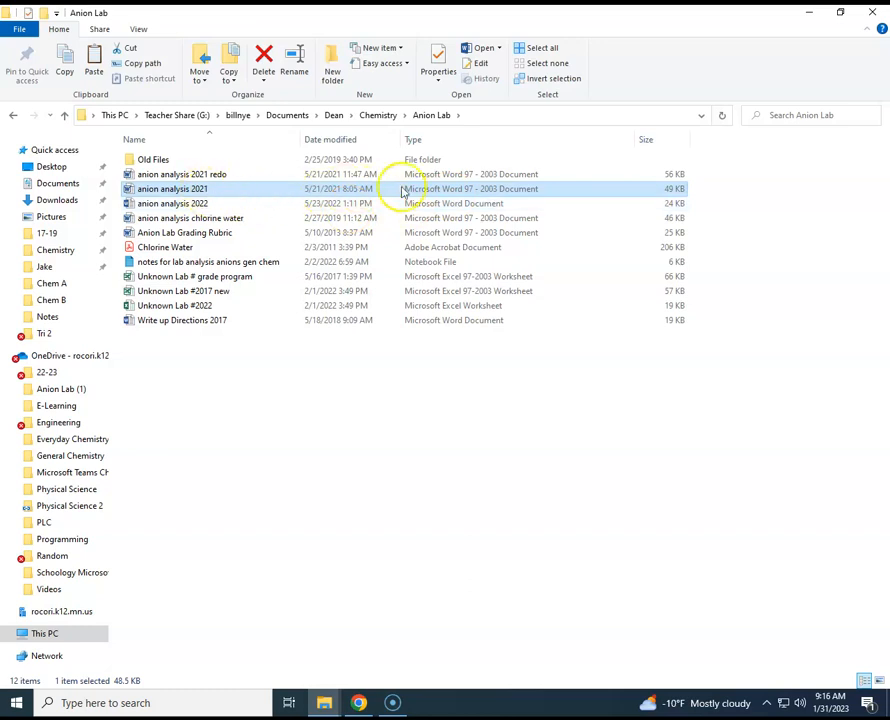
- Open the anion analysis 2021 document in Word and try to save a copy to OneDrive
{"action": "double_click", "coordinate": [228, 192]}
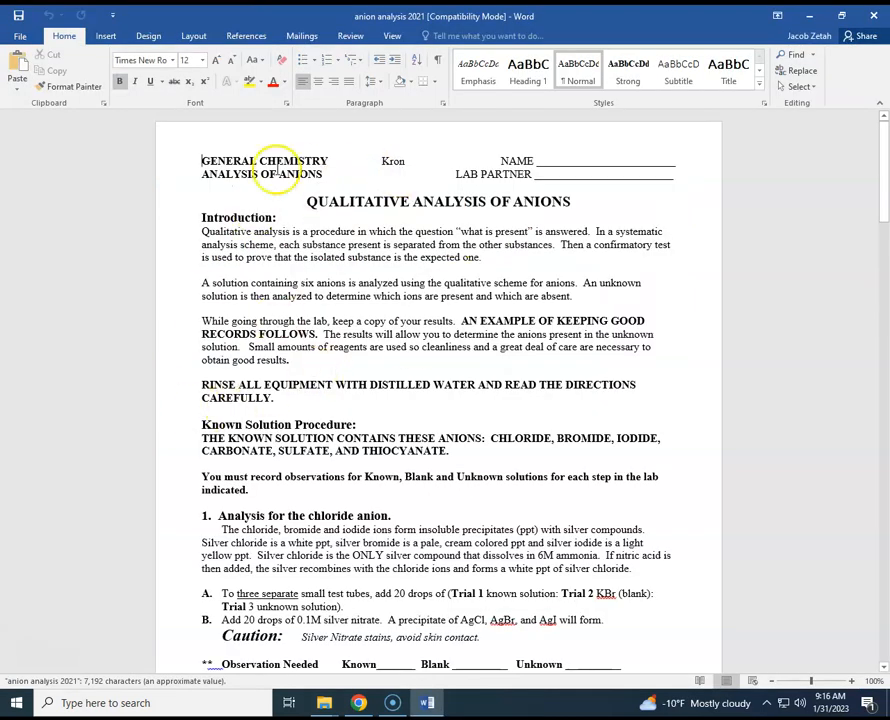
{"action": "left_click", "coordinate": [20, 36]}
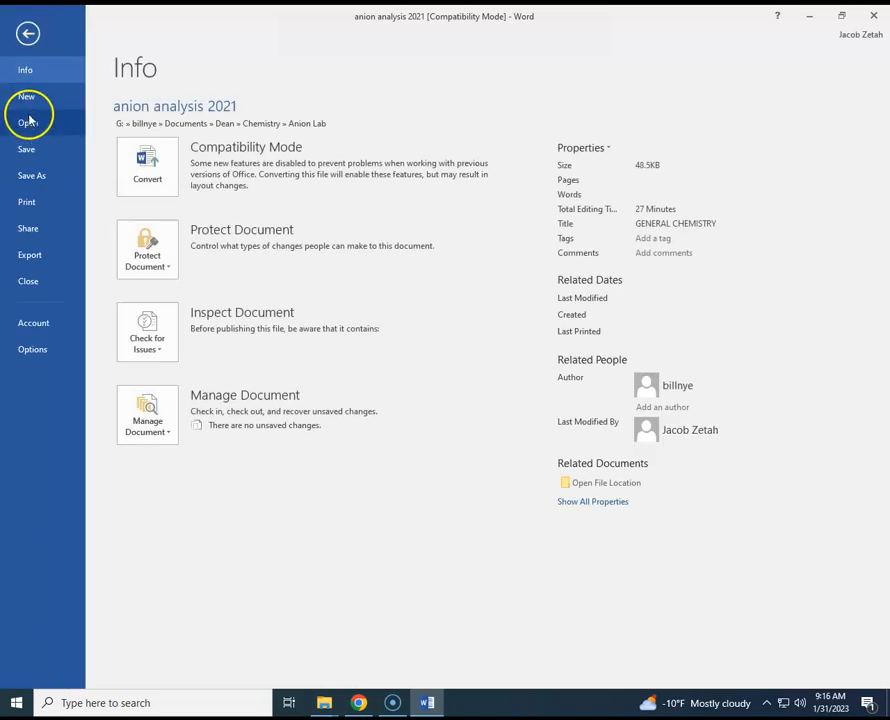
{"action": "left_click", "coordinate": [30, 176]}
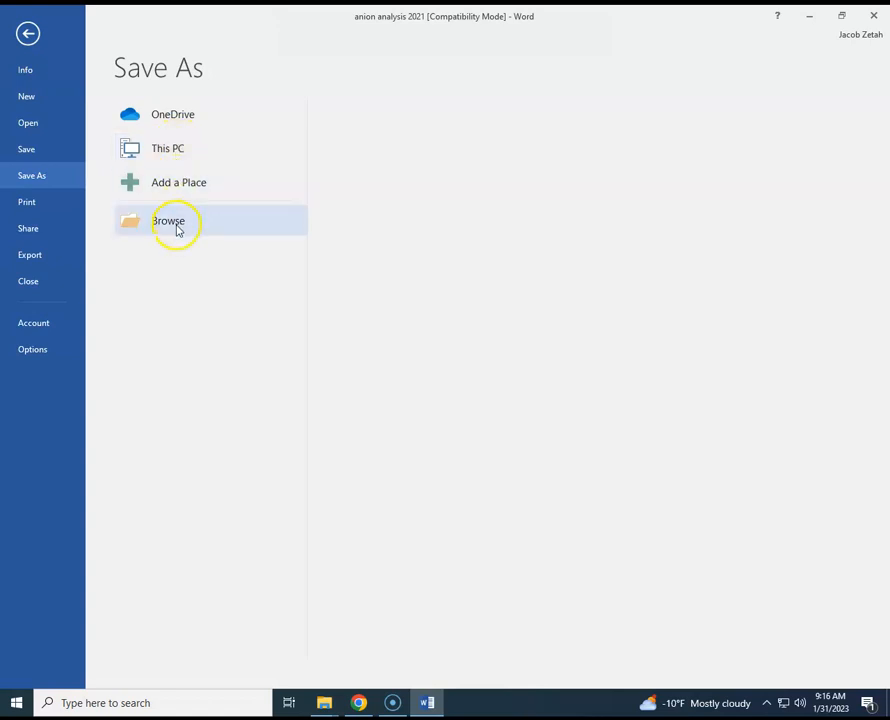
{"action": "left_click", "coordinate": [180, 118]}
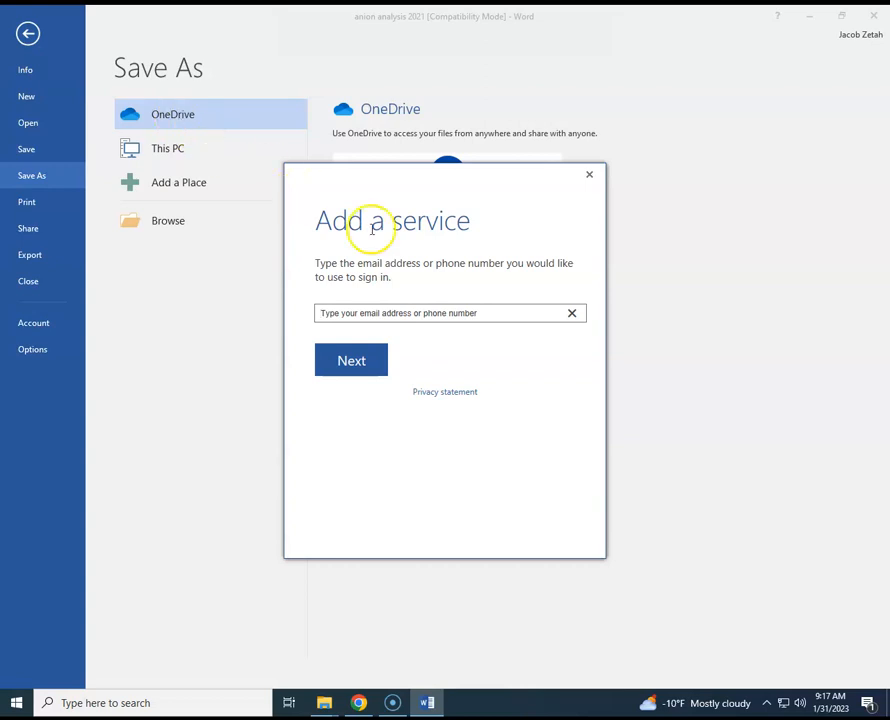
{"action": "left_click", "coordinate": [589, 175]}
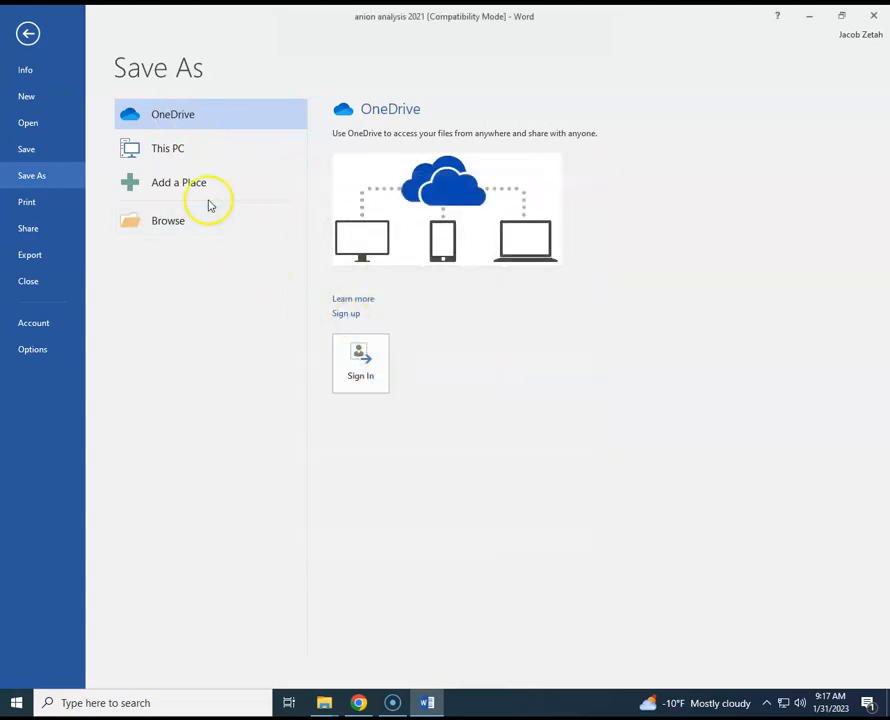
- Save the document into the current Anion Lab folder as a Word Document, accept the format upgrade with no further prompts, and close it
{"action": "left_click", "coordinate": [175, 151]}
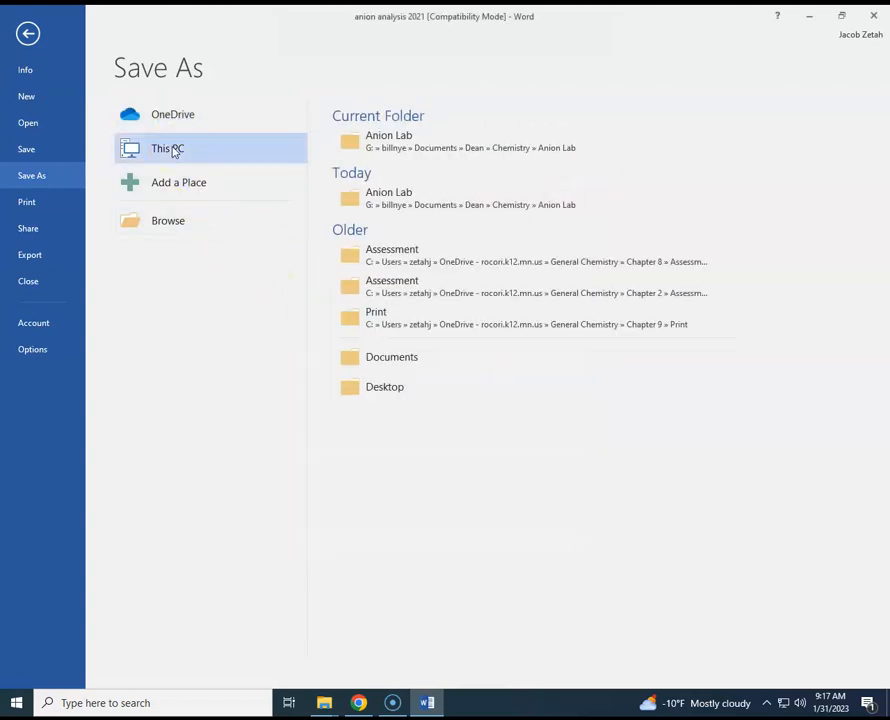
{"action": "left_click", "coordinate": [389, 141]}
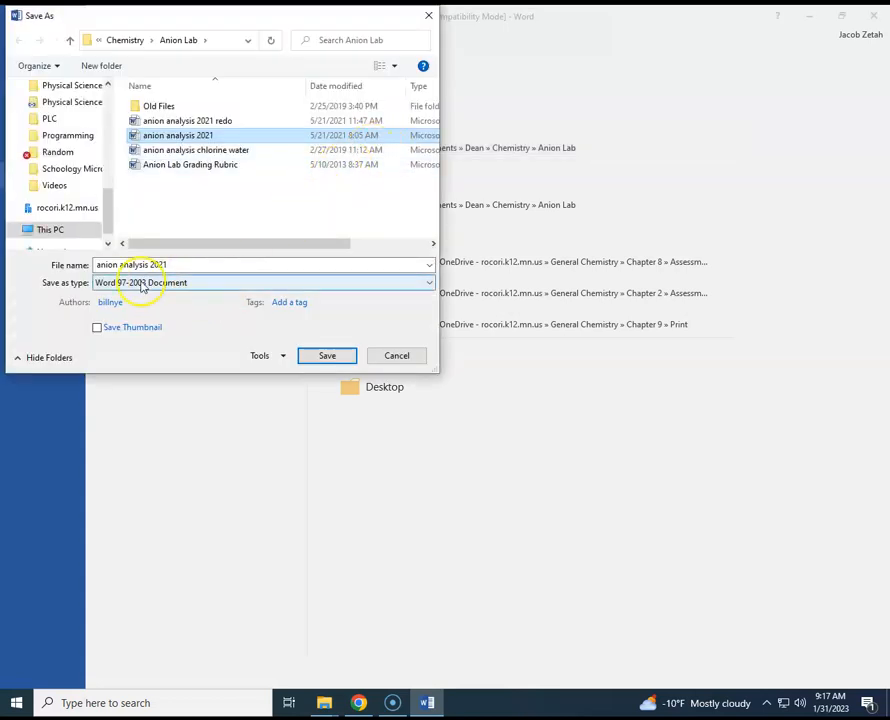
{"action": "left_click", "coordinate": [295, 283]}
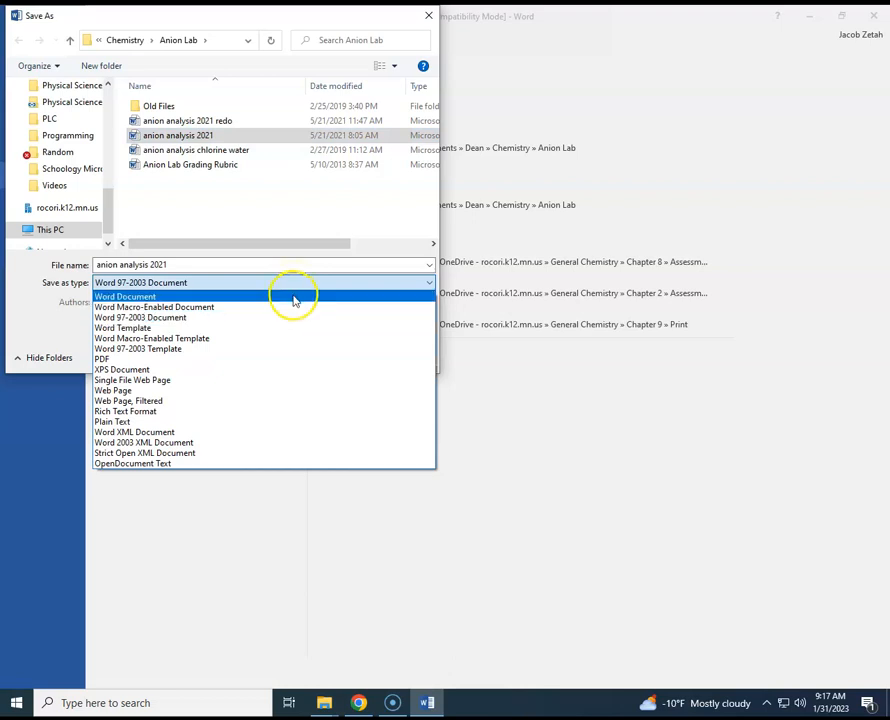
{"action": "left_click", "coordinate": [294, 296]}
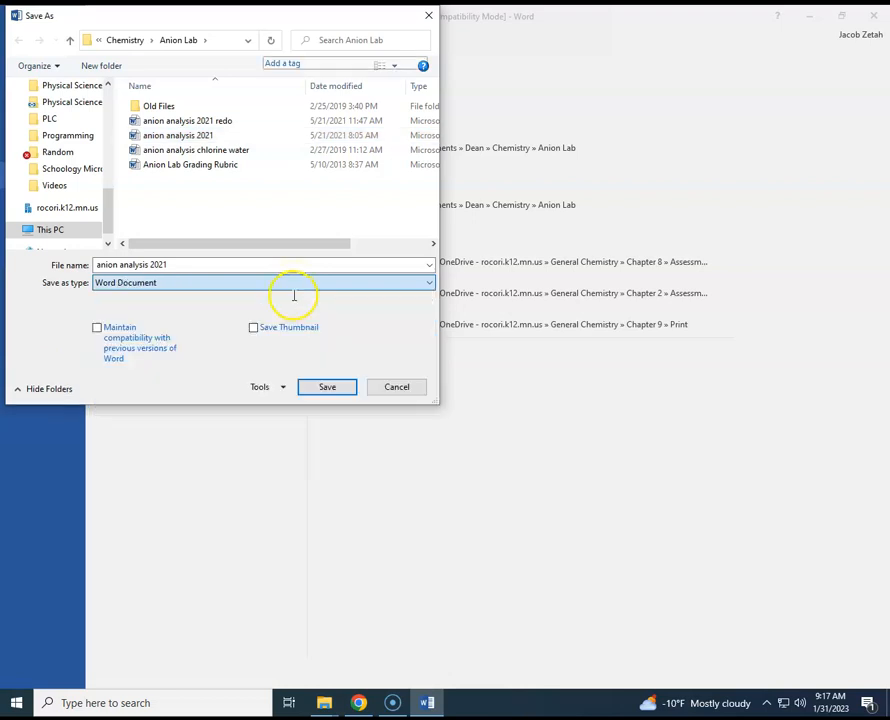
{"action": "left_click", "coordinate": [325, 389]}
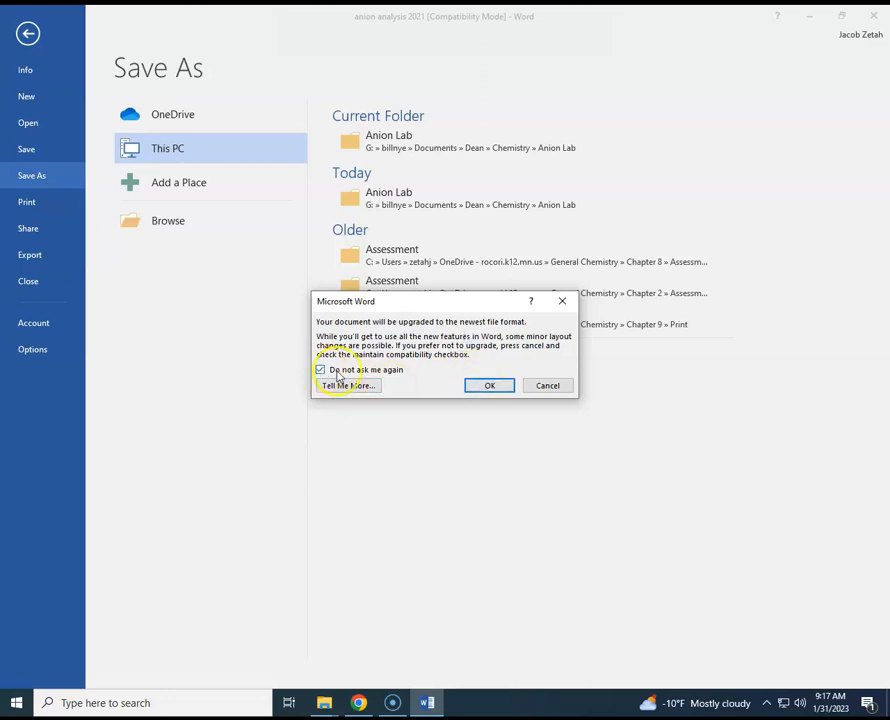
{"action": "left_click", "coordinate": [489, 385]}
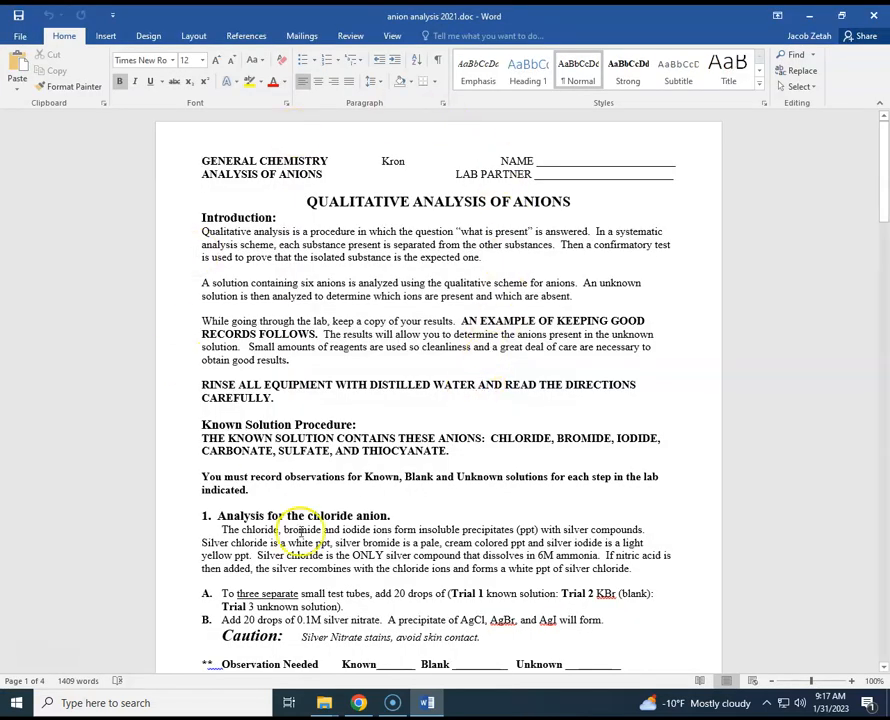
{"action": "left_click", "coordinate": [872, 15]}
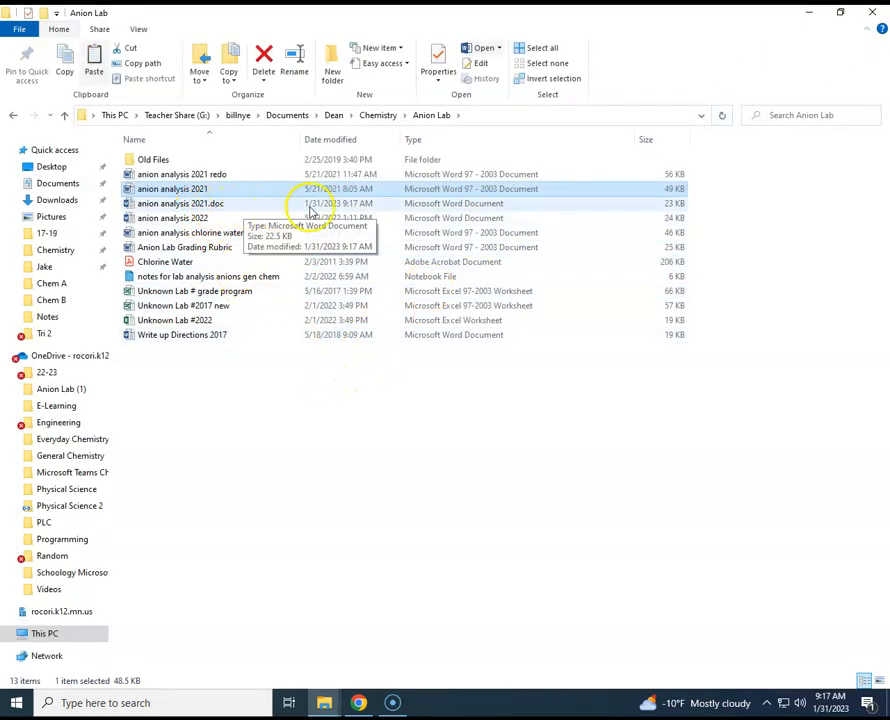
- Compare the file types of the original anion analysis 2021 document, its converted copy and the neighbouring anion analysis files
{"action": "left_click", "coordinate": [520, 203]}
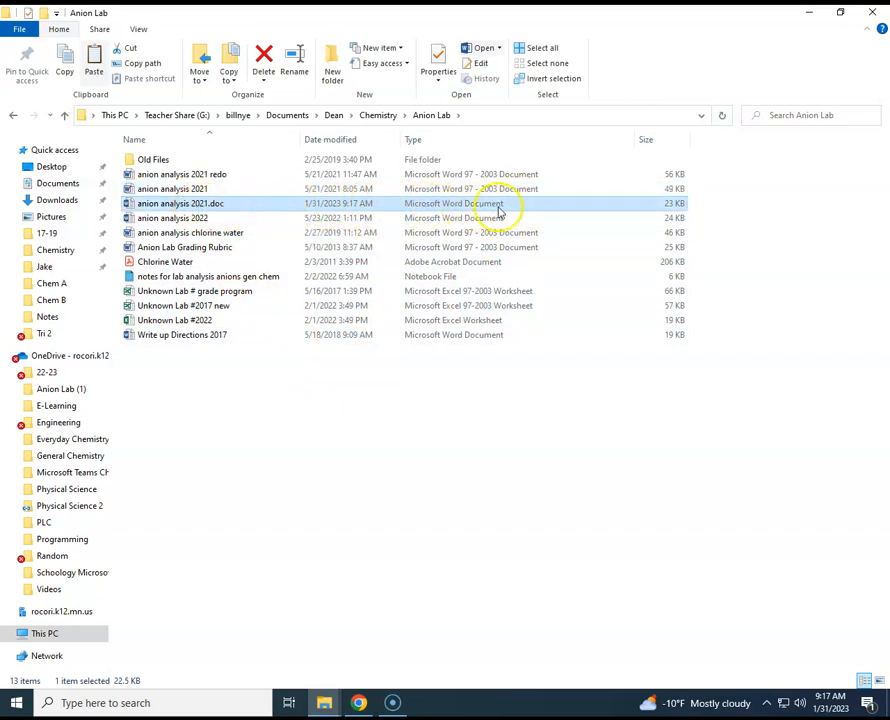
{"action": "left_click", "coordinate": [452, 189]}
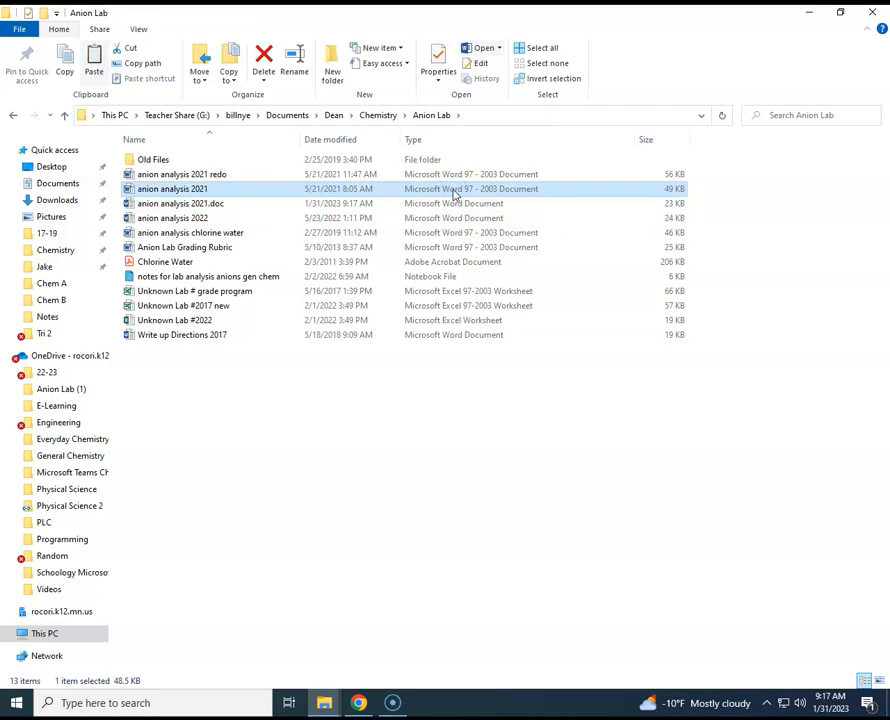
{"action": "left_click", "coordinate": [441, 204]}
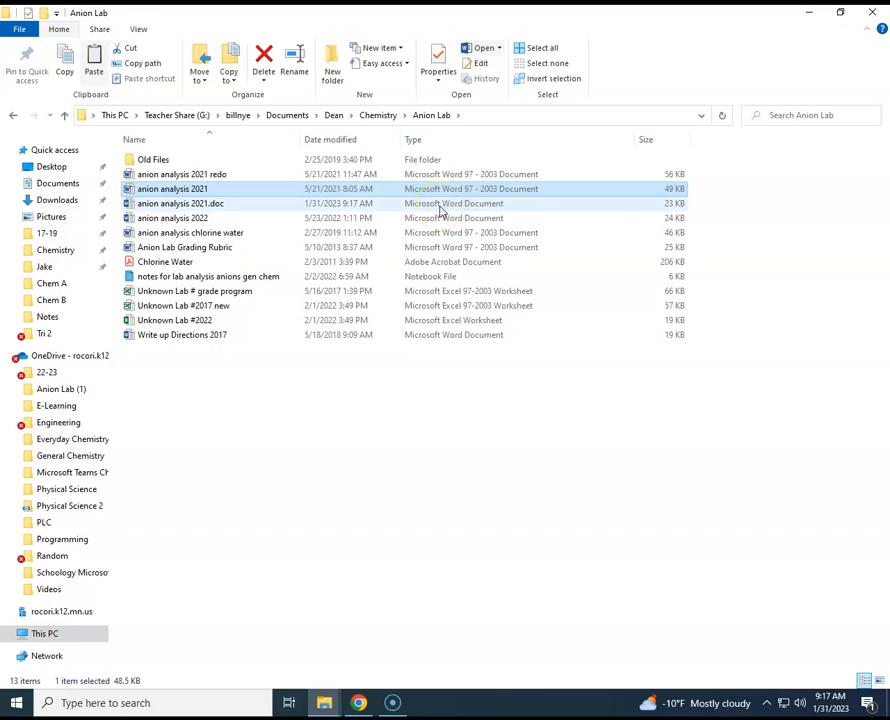
{"action": "left_click", "coordinate": [445, 192]}
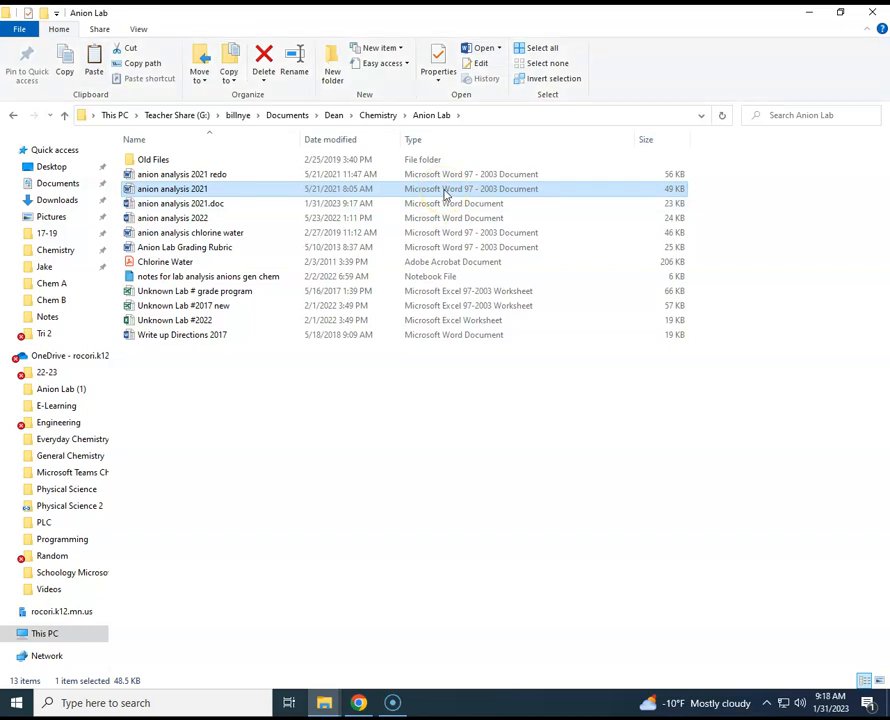
{"action": "left_click", "coordinate": [448, 176]}
{"action": "left_click", "coordinate": [452, 191]}
{"action": "left_click", "coordinate": [480, 205]}
{"action": "left_click", "coordinate": [475, 217]}
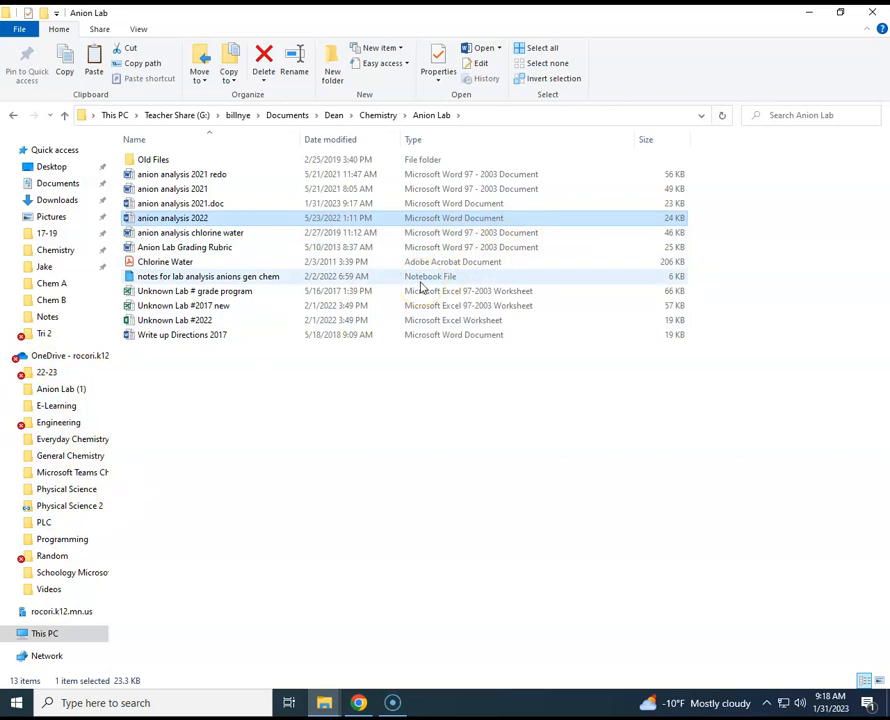
- Switch to OneDrive in Chrome and open the choices for uploading files or a folder
{"action": "left_click", "coordinate": [361, 710]}
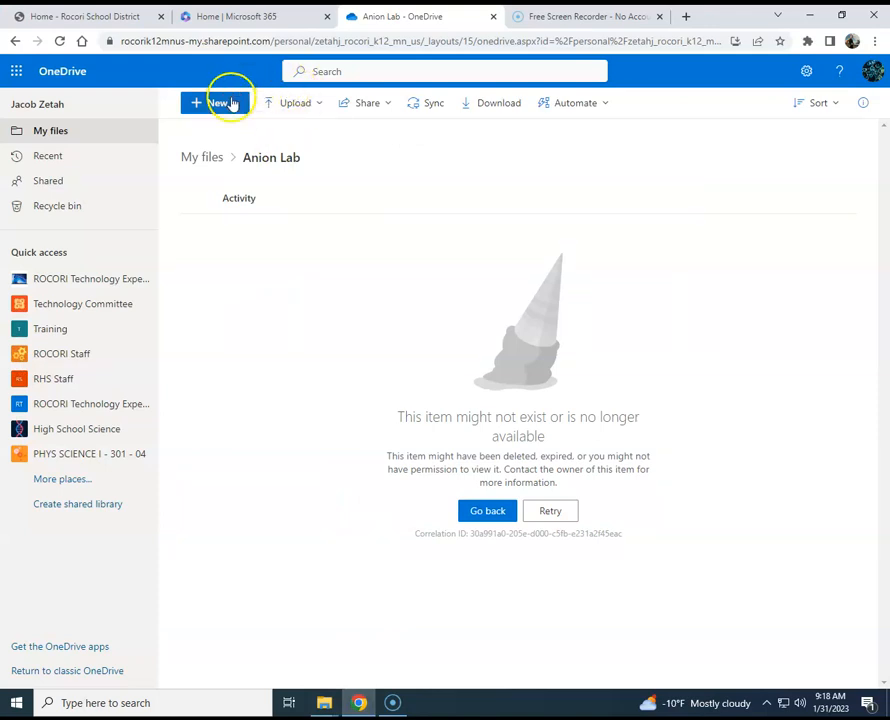
{"action": "left_click", "coordinate": [316, 107]}
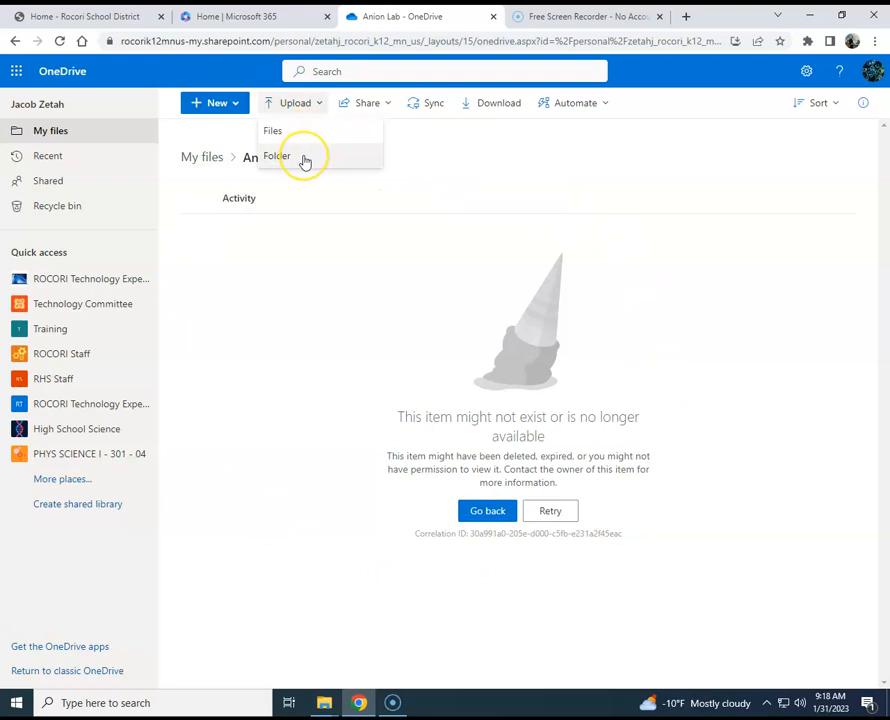